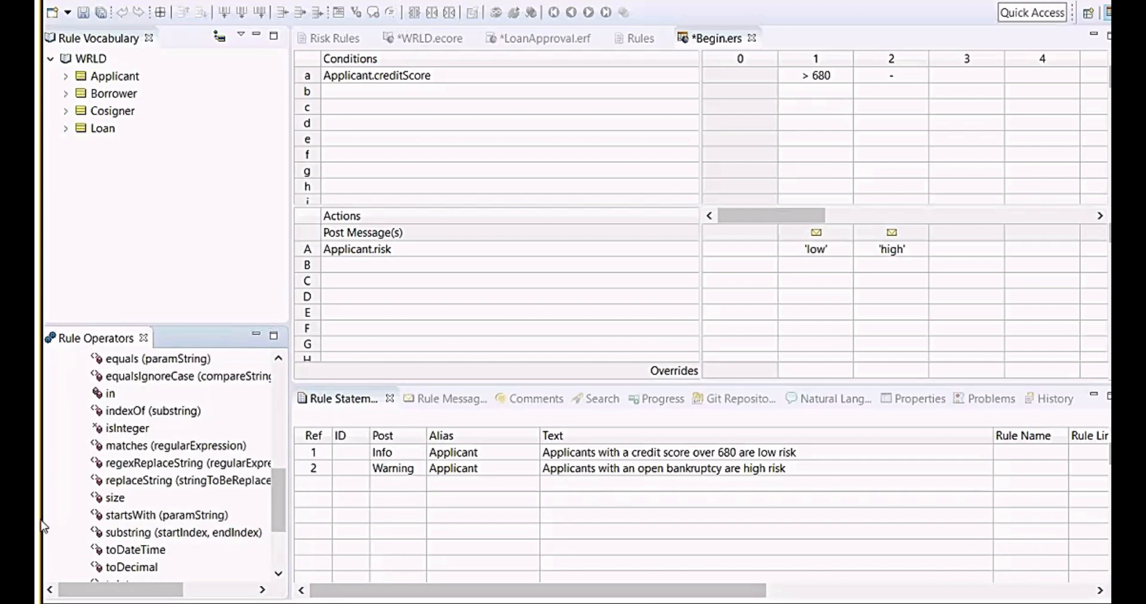
Browse the String attribute operators in the rule operators list, including regexReplaceString.
scroll(44, 526, down, 2)
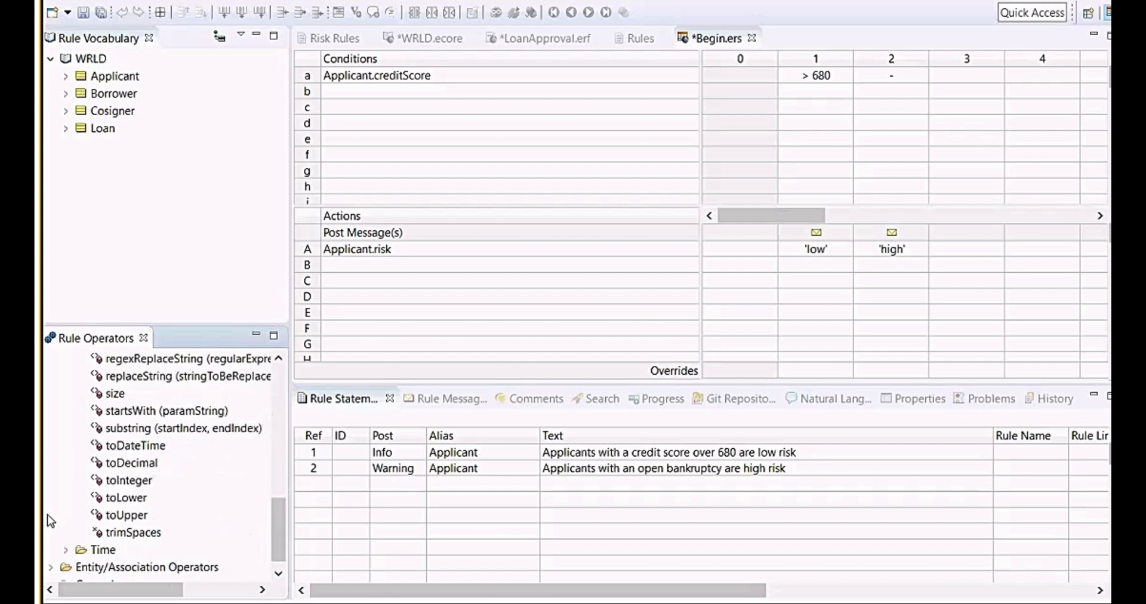
scroll(52, 523, up, 1)
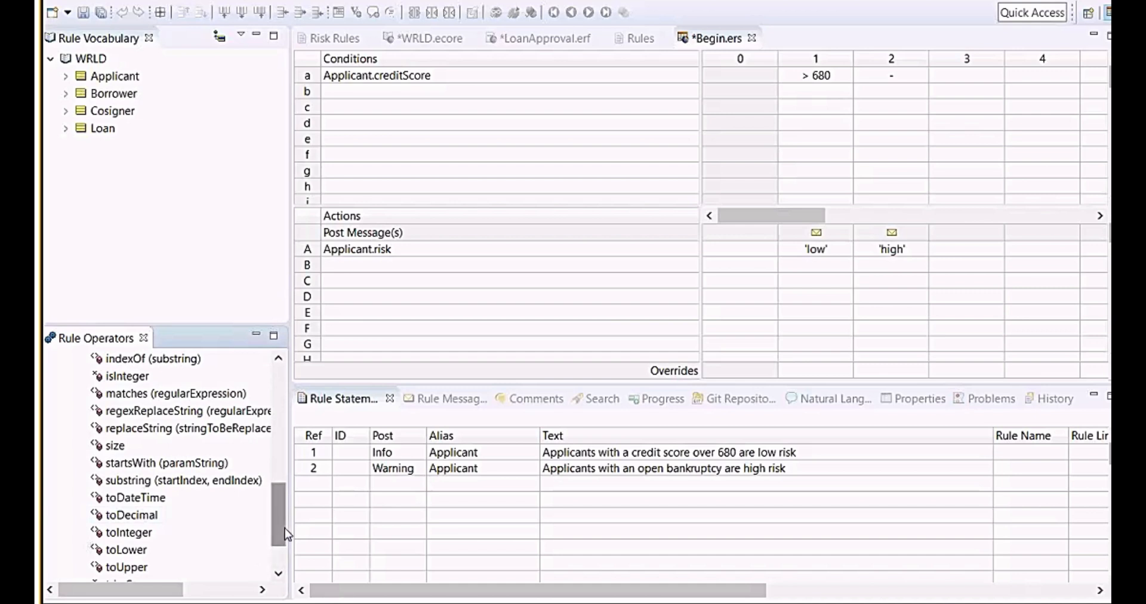
scroll(287, 516, up, 1)
scroll(287, 517, up, 1)
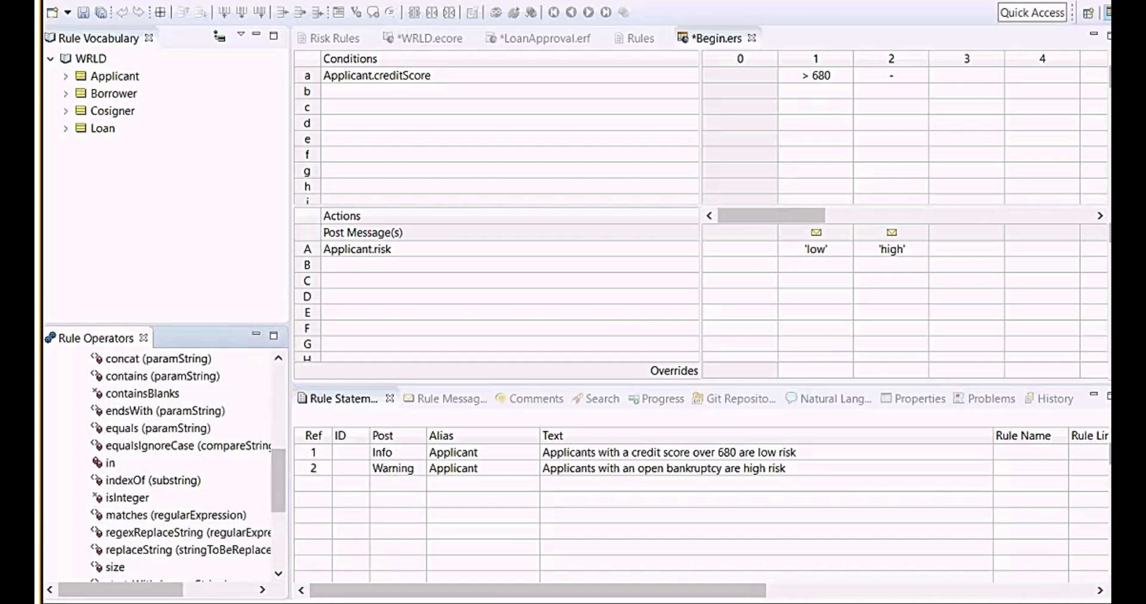
click(225, 537)
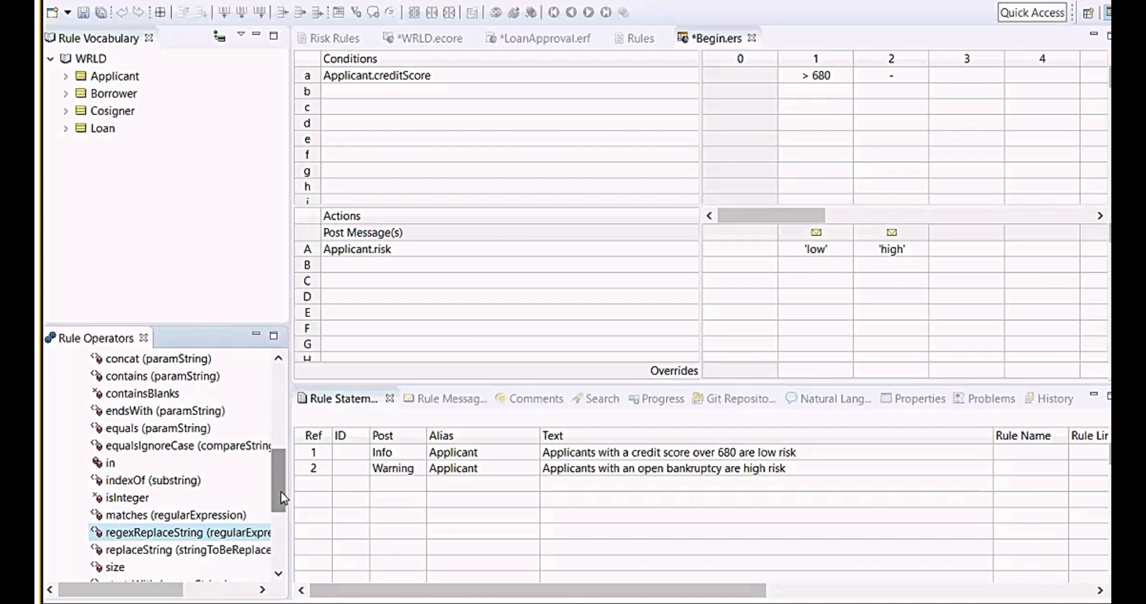
scroll(281, 498, up, 8)
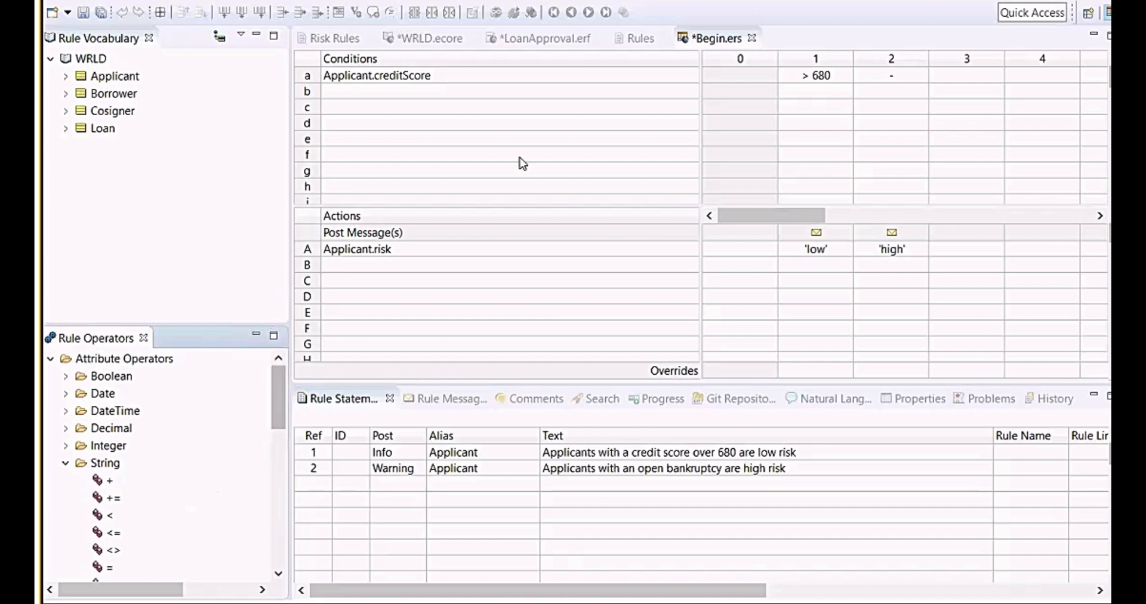
Inspect the existing creditScore condition, risk action values and their linked rule statements.
click(520, 123)
click(594, 475)
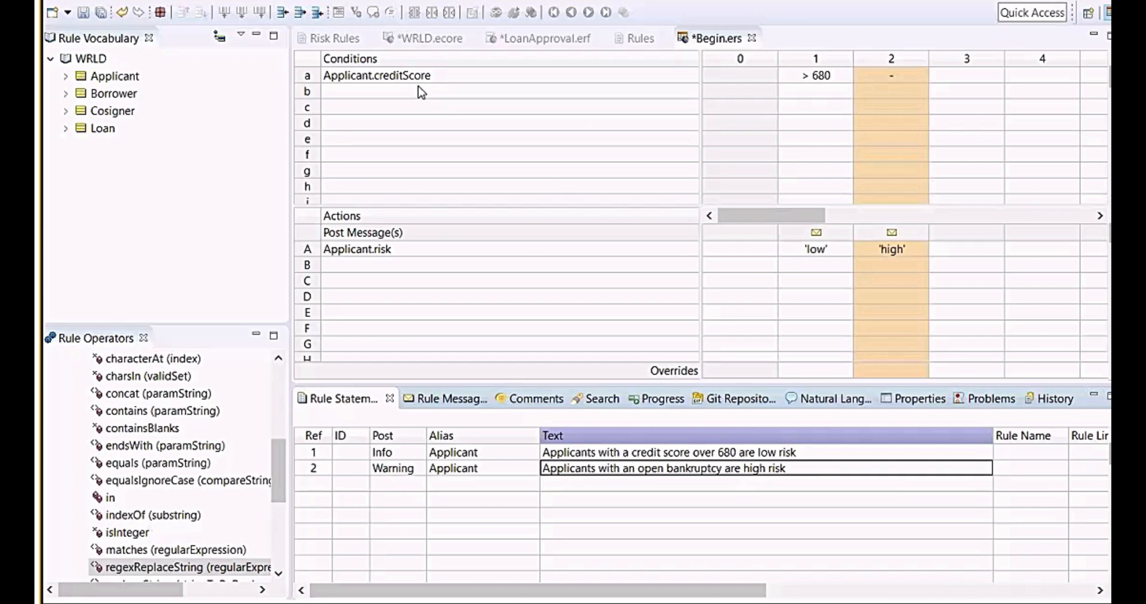
click(491, 90)
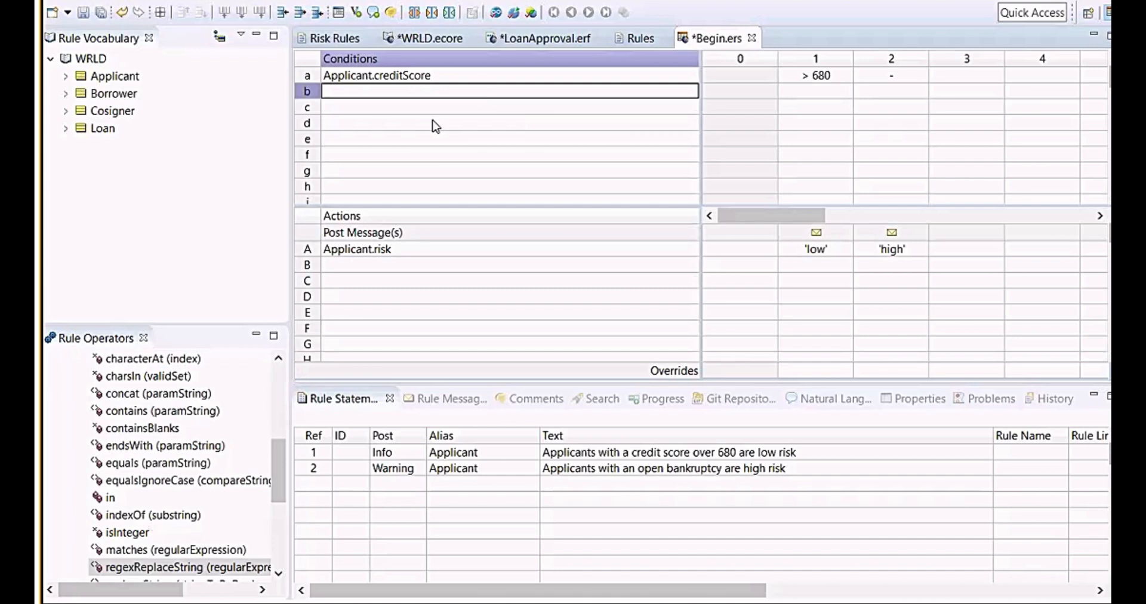
click(443, 82)
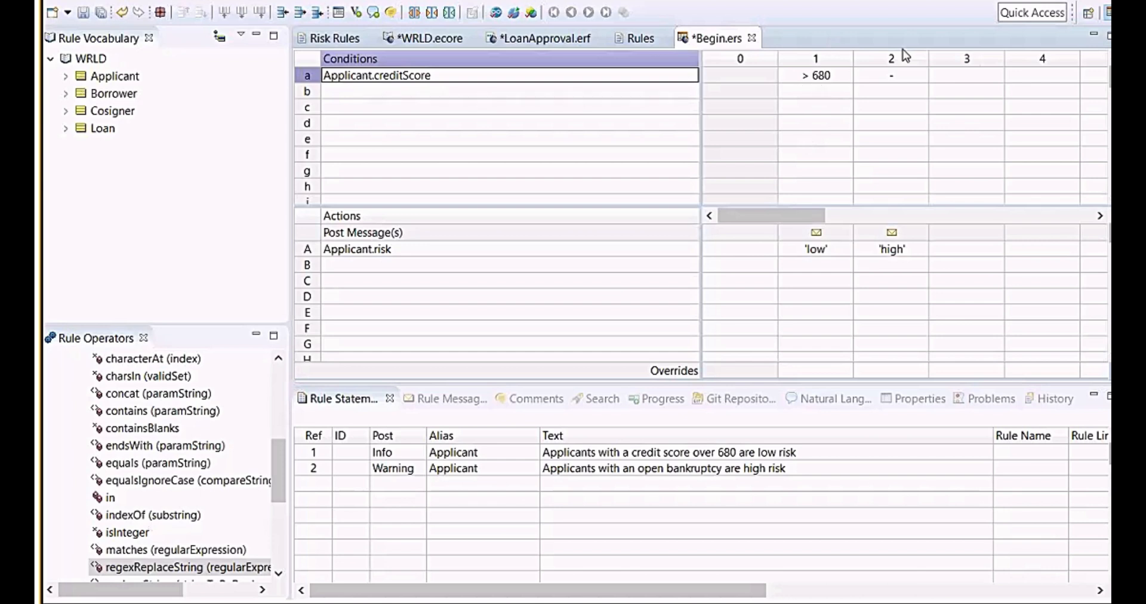
click(815, 78)
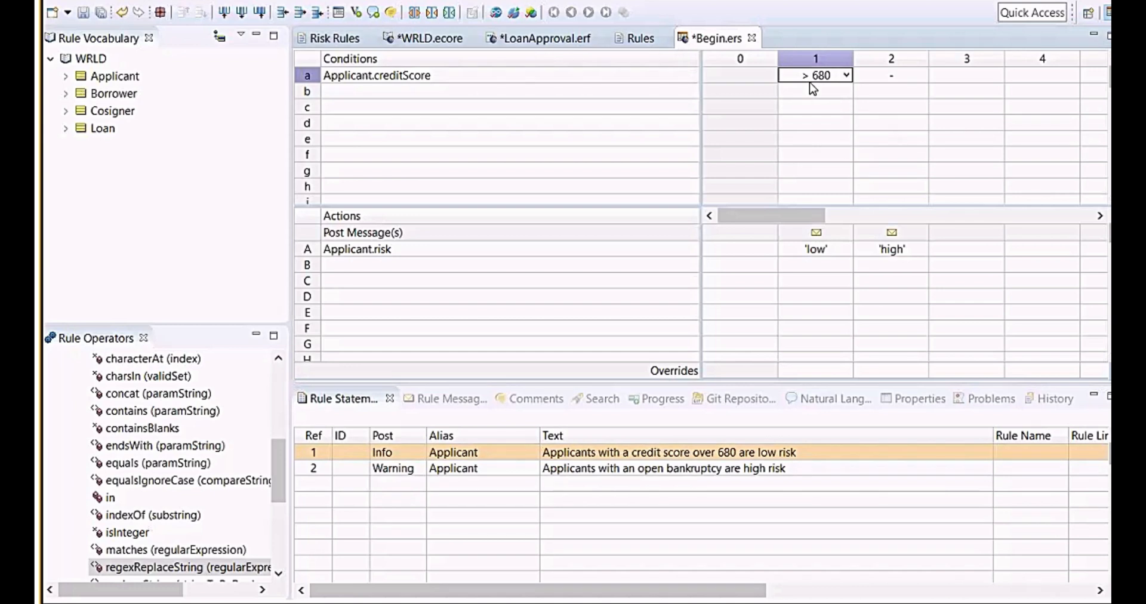
click(797, 252)
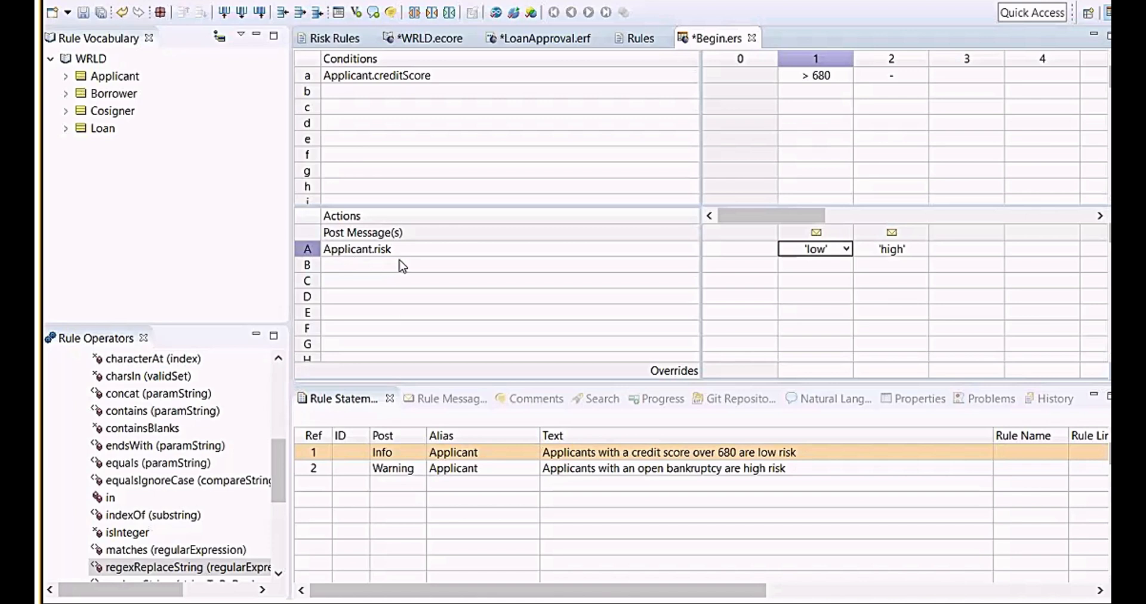
Expand the Applicant entity and add hasOpenBankruptcy as the second condition row.
click(123, 203)
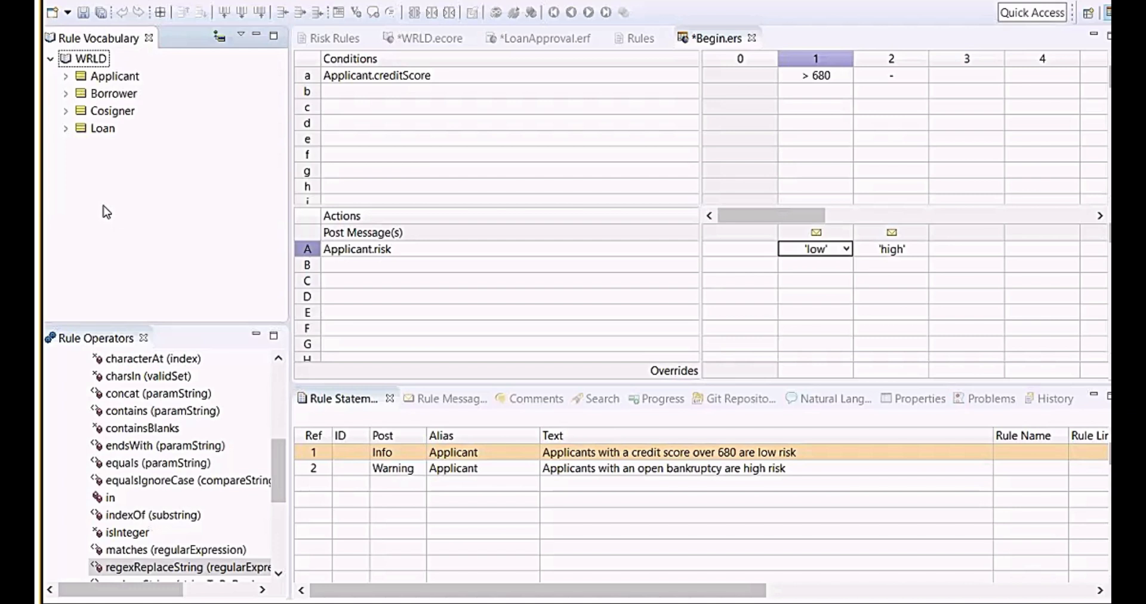
click(67, 77)
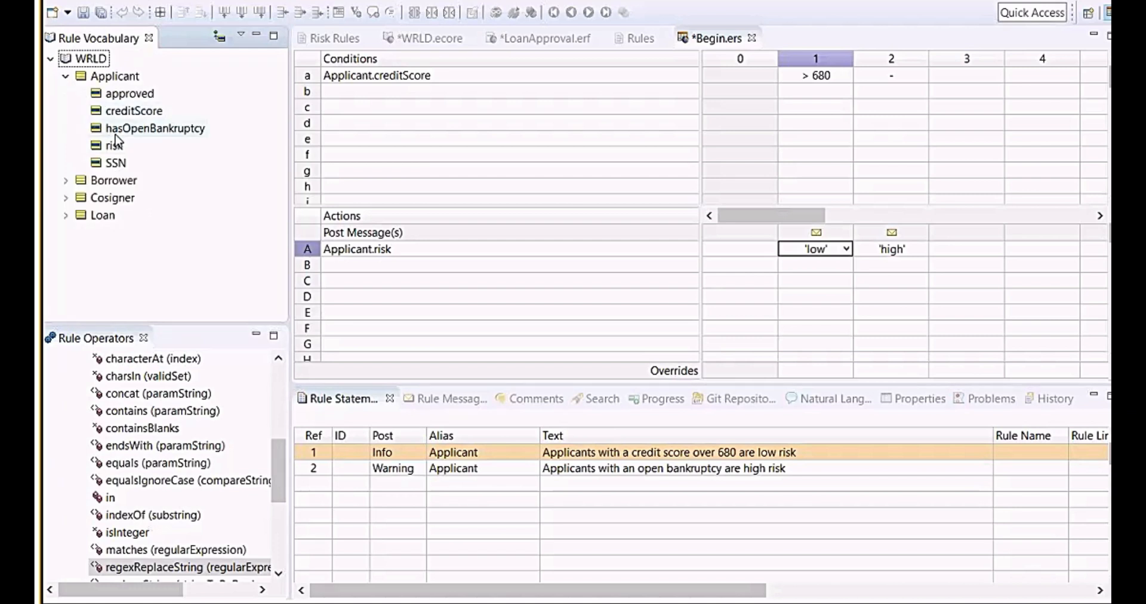
drag(117, 135, 405, 92)
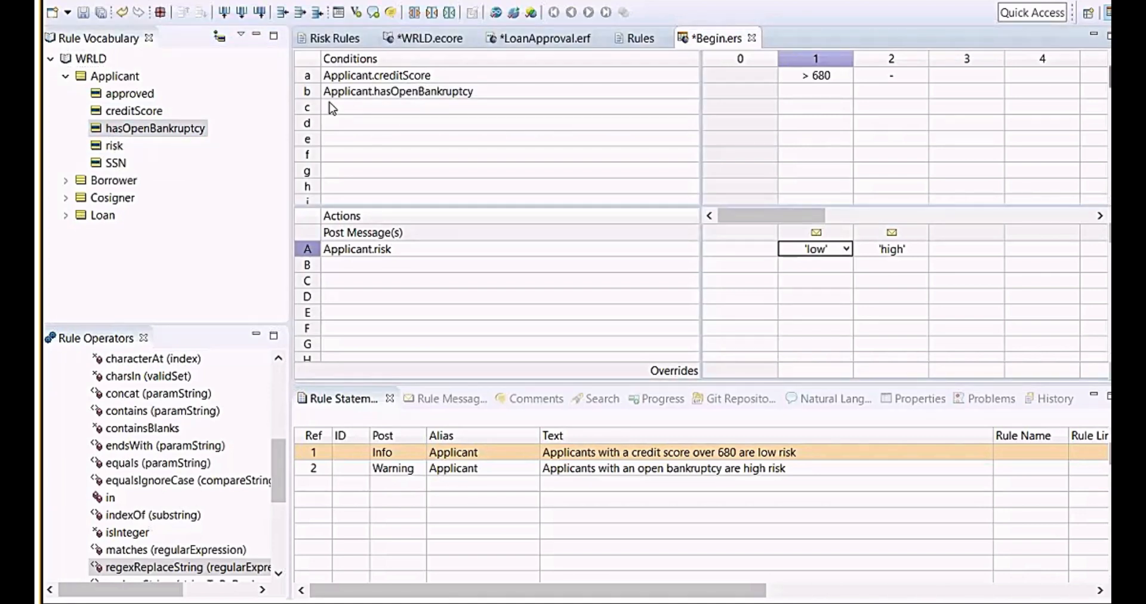
Set rule column 2's hasOpenBankruptcy condition to T.
click(786, 95)
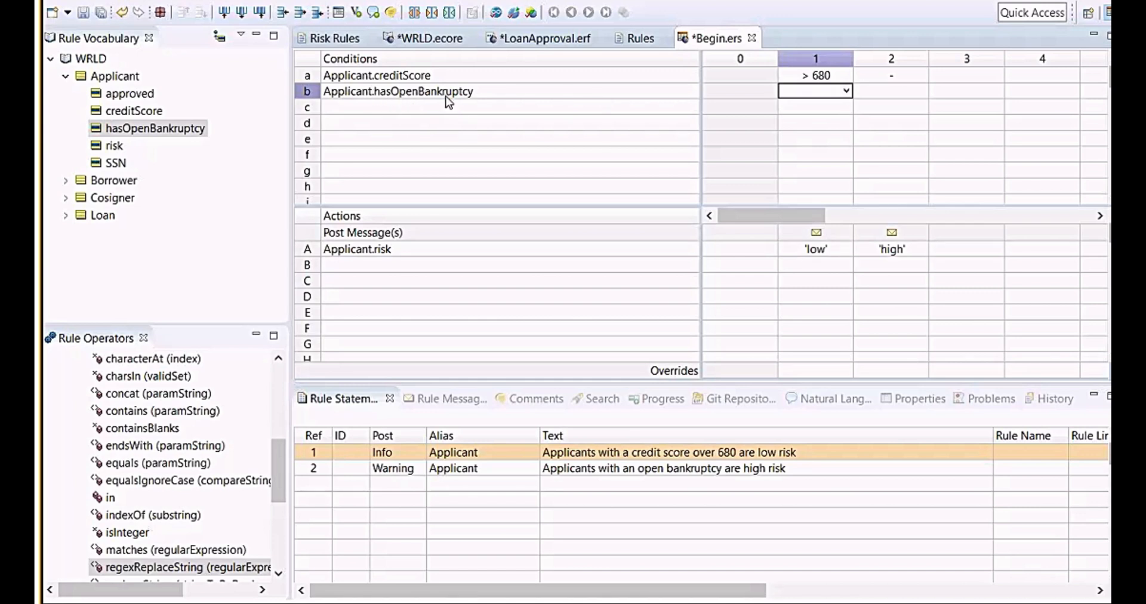
click(924, 95)
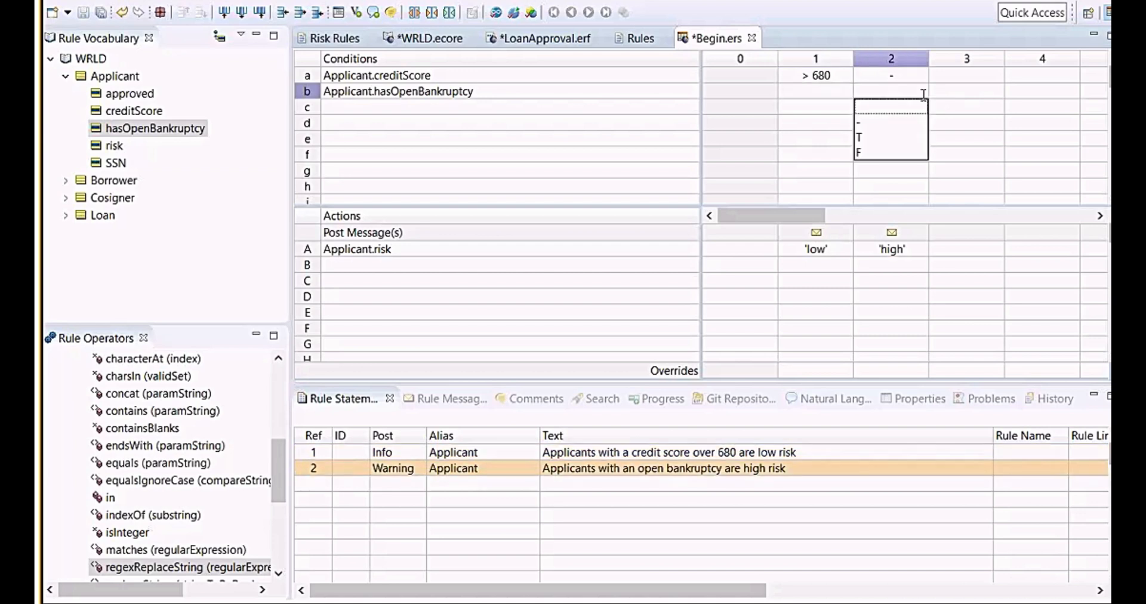
click(884, 142)
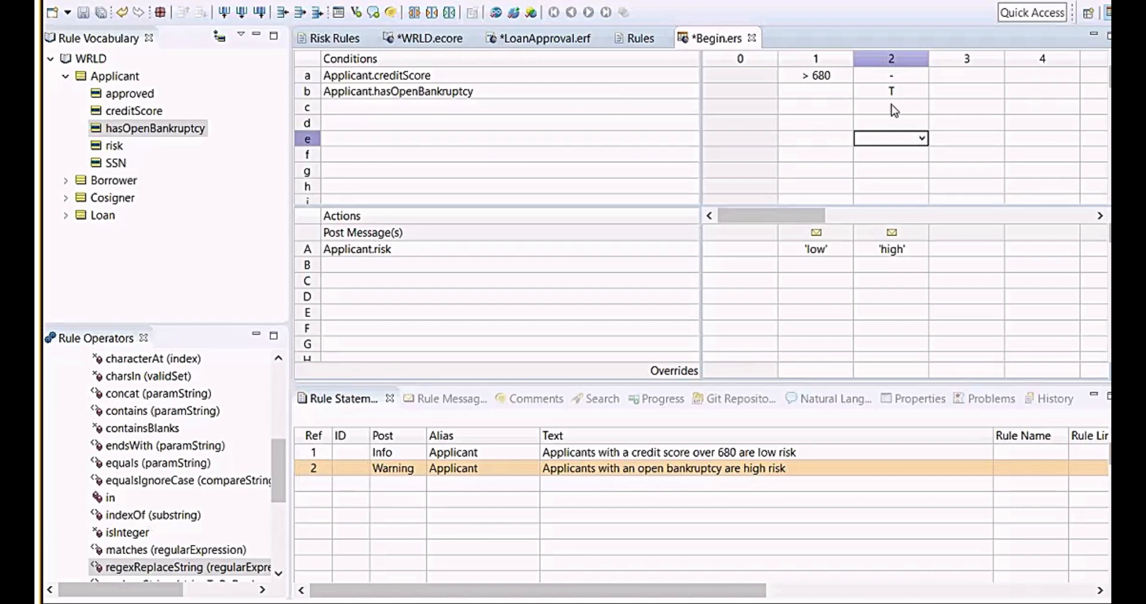
Review the conditions and risk actions of rule columns 1 and 2.
click(912, 248)
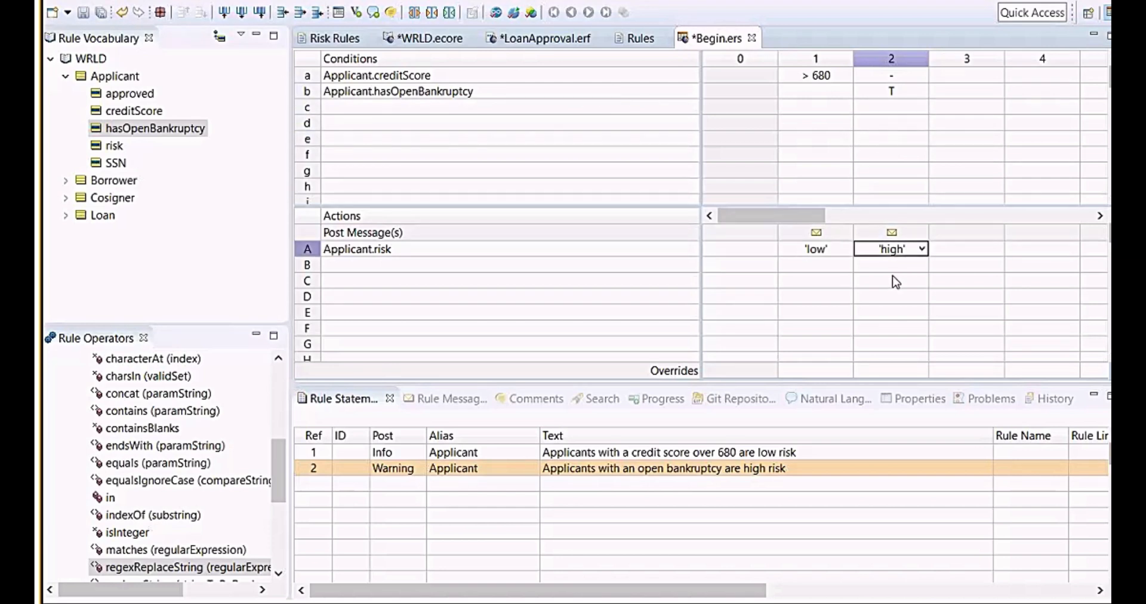
click(362, 265)
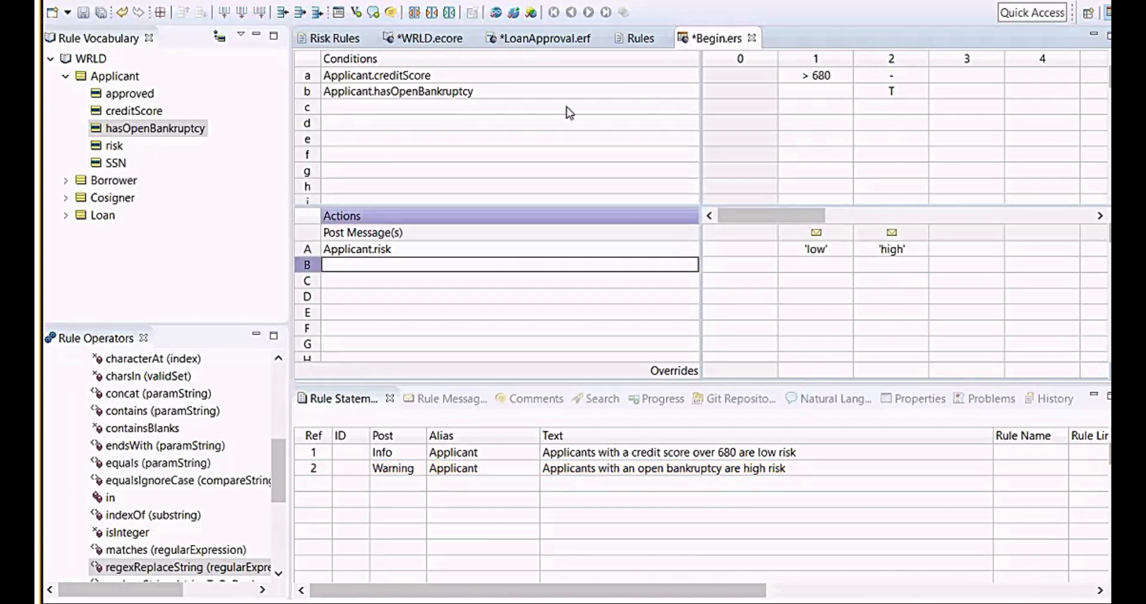
click(695, 92)
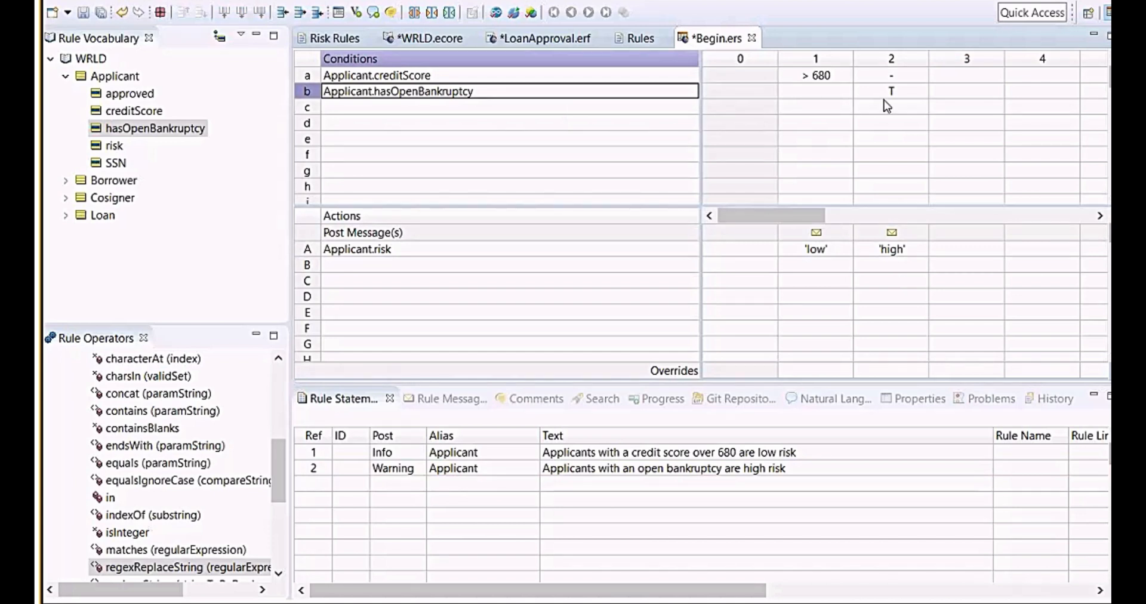
click(905, 91)
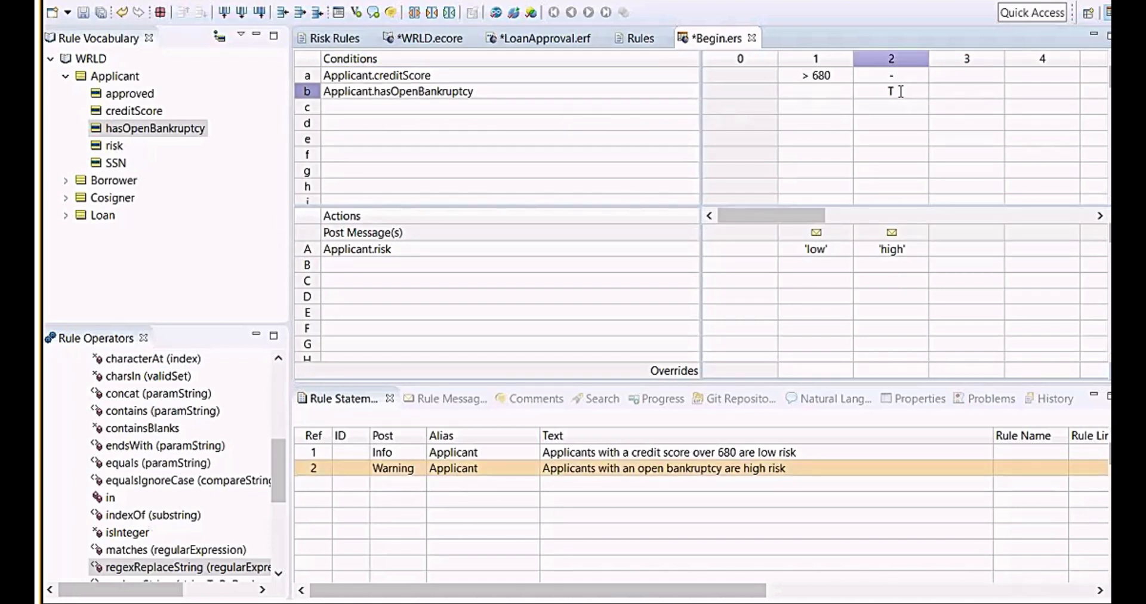
click(816, 139)
click(453, 122)
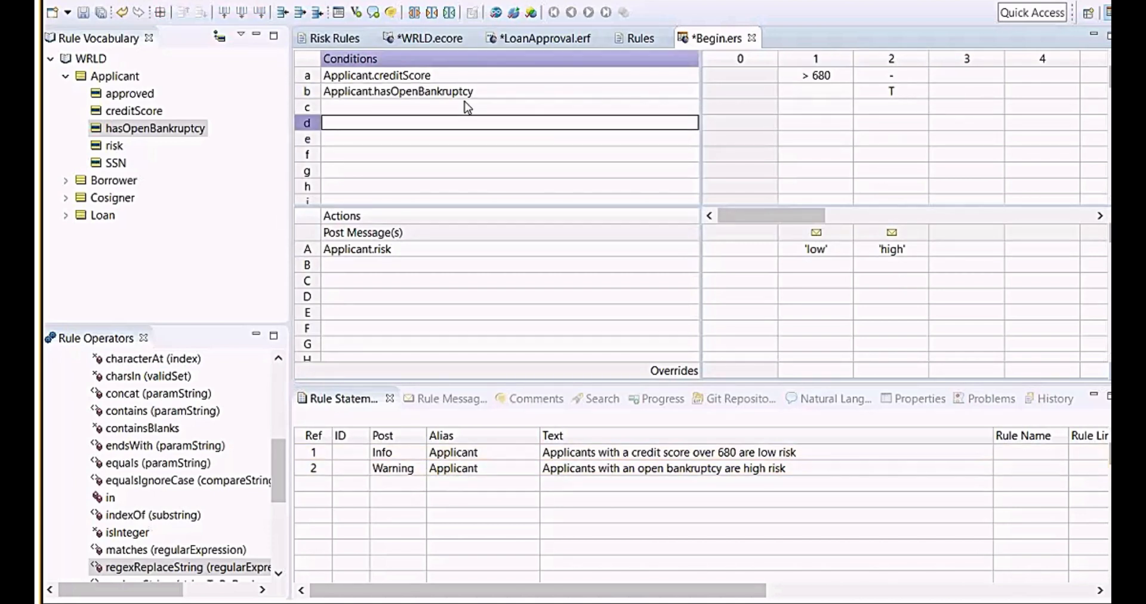
click(601, 231)
click(616, 244)
Enter 'medium' as the risk action for rule column 3, then clear it again.
click(968, 249)
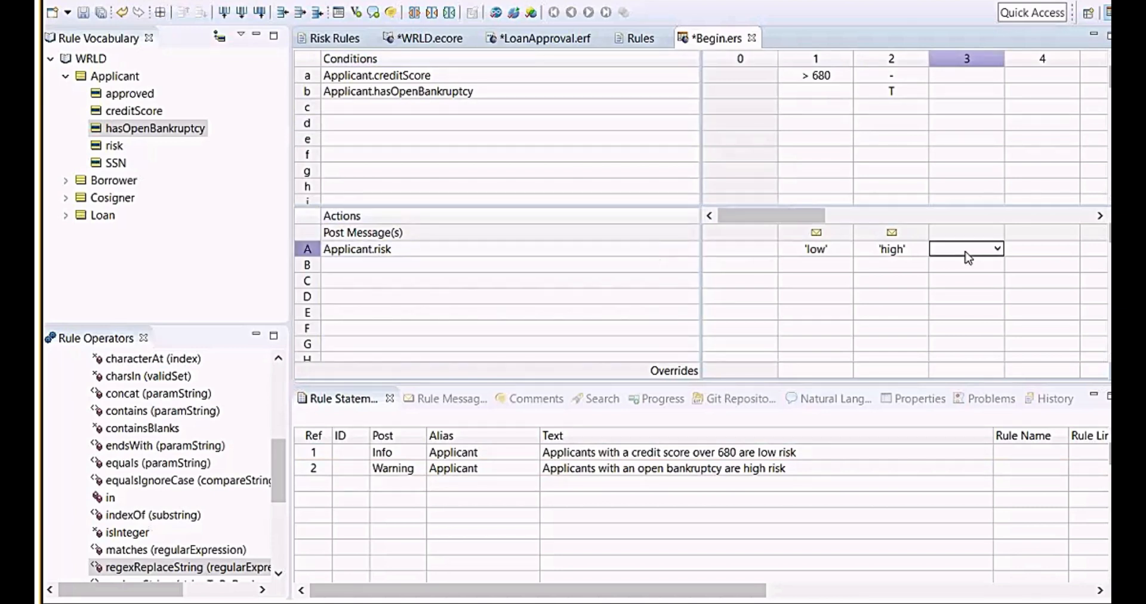
text('medium')
key(Return)
click(966, 252)
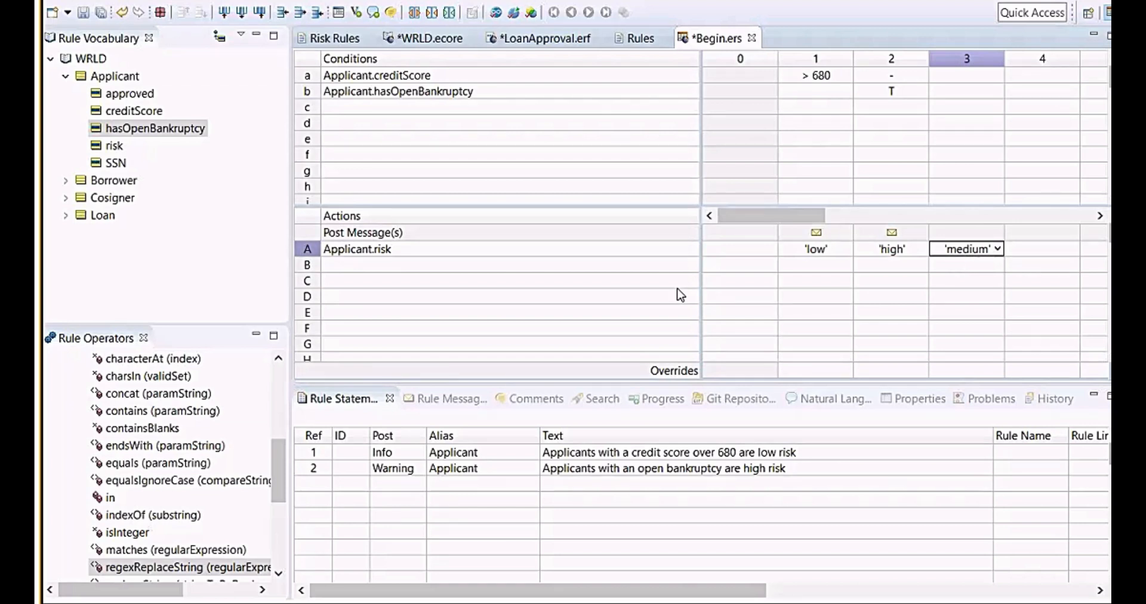
key(Delete)
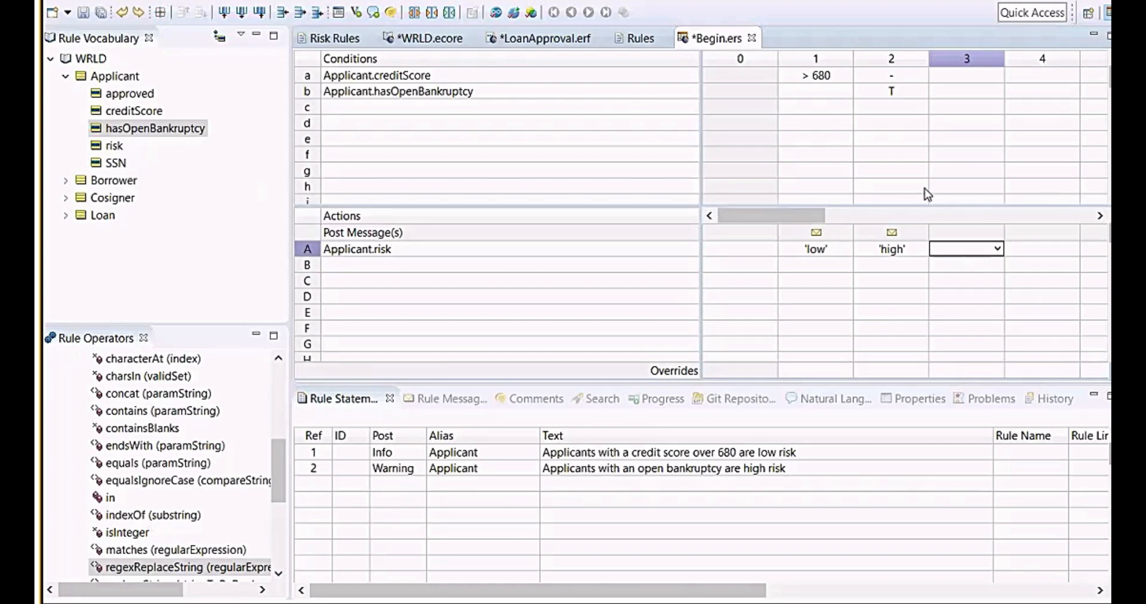
Examine rule column 2's cells and the aliases in the rule statements list.
click(908, 90)
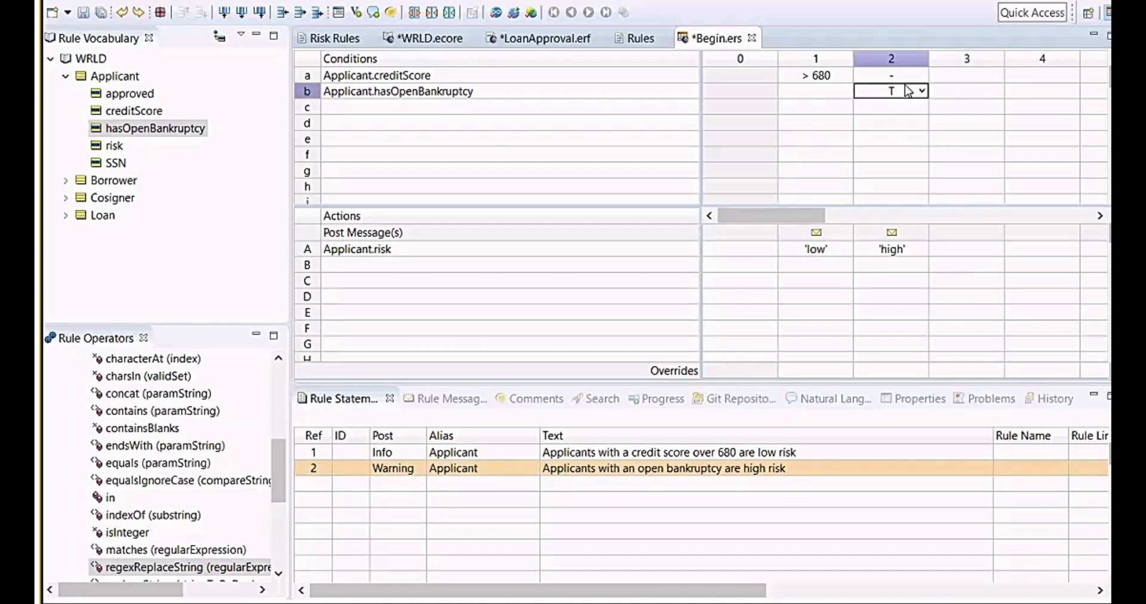
click(863, 253)
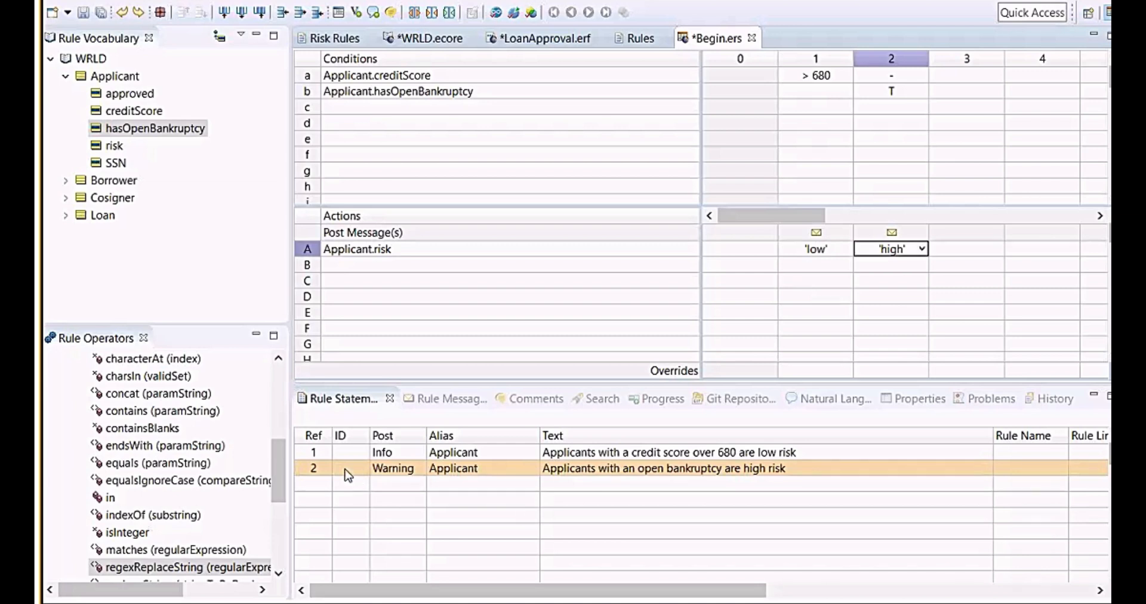
drag(291, 397, 224, 397)
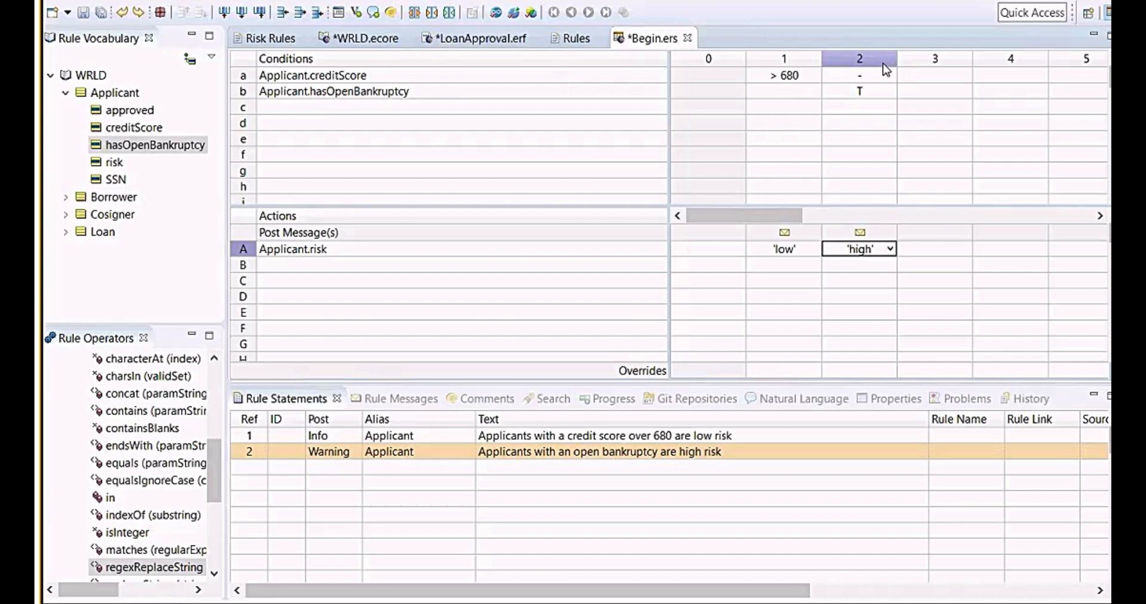
click(322, 250)
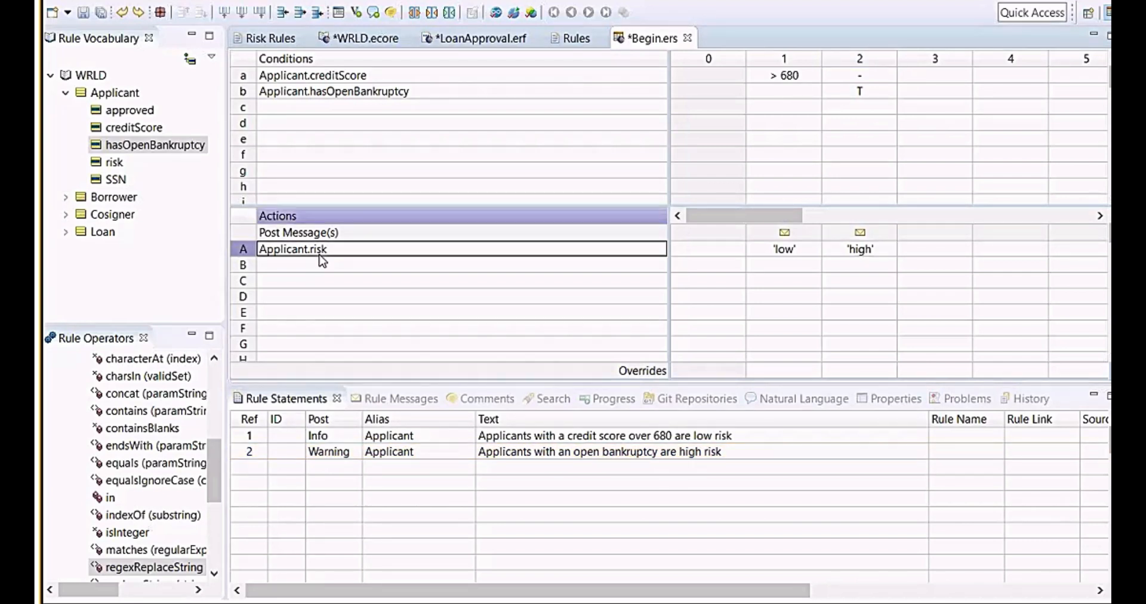
click(382, 439)
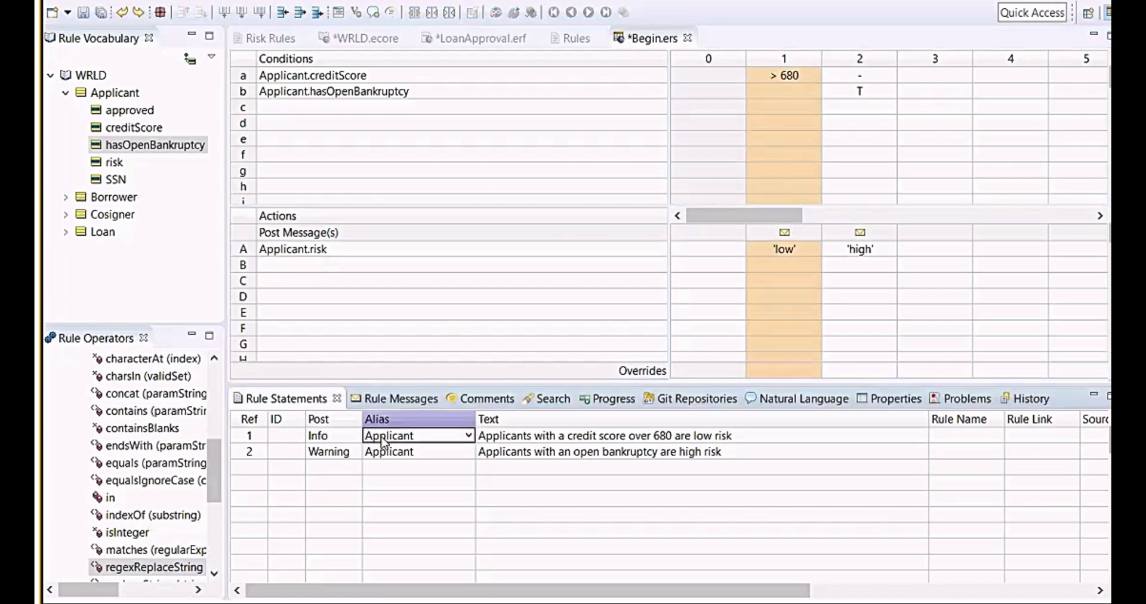
scroll(337, 443, down, 1)
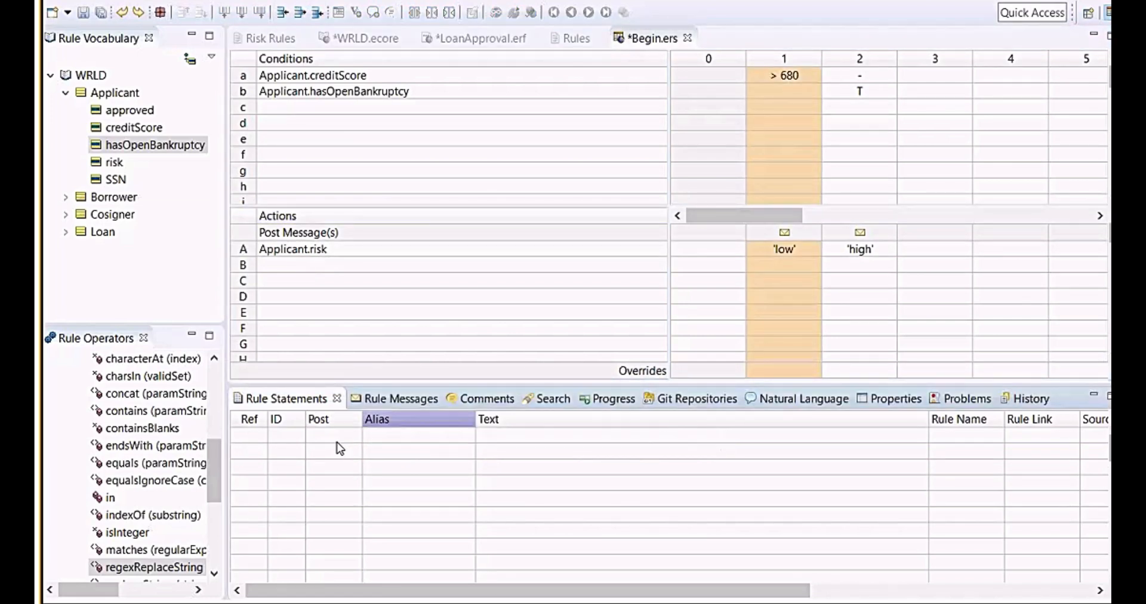
scroll(339, 449, up, 1)
click(295, 469)
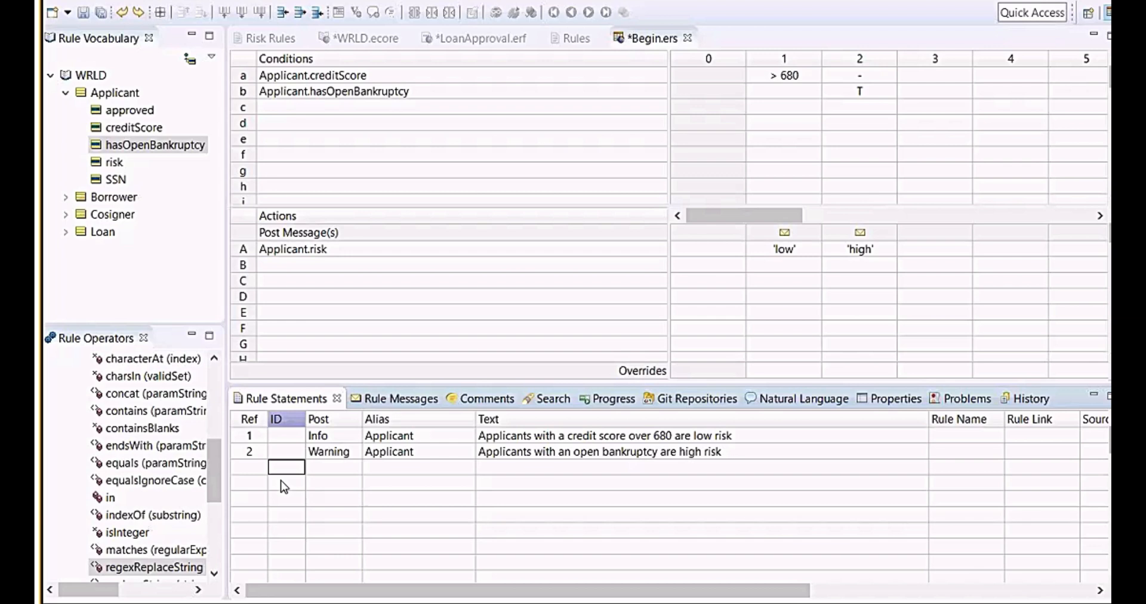
Examine the text of both rule statements and which rule columns they highlight.
click(541, 452)
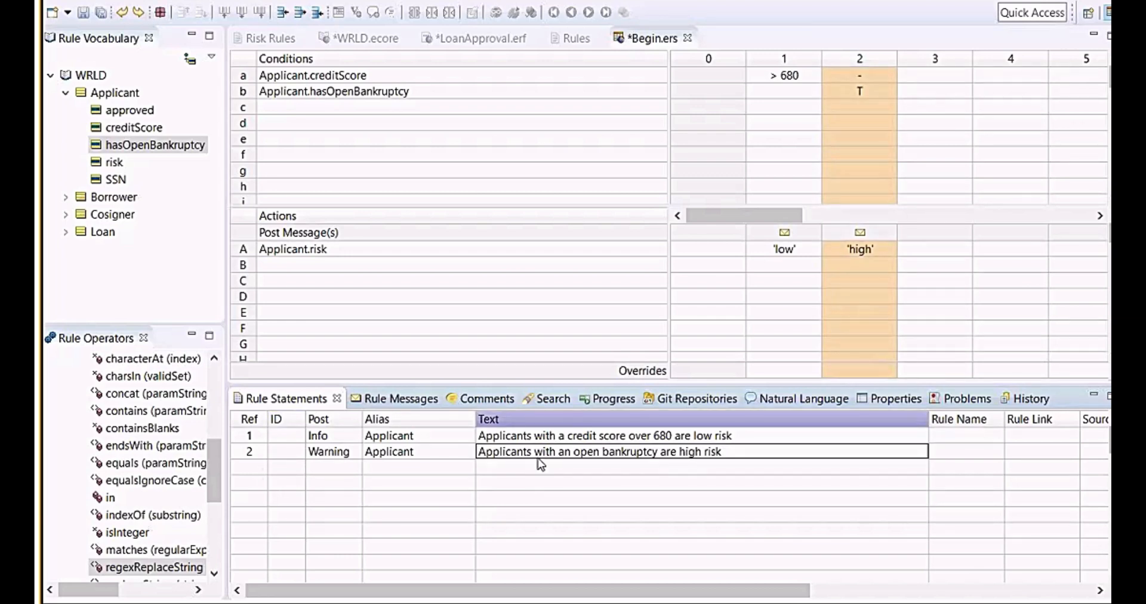
click(540, 464)
click(545, 458)
click(794, 435)
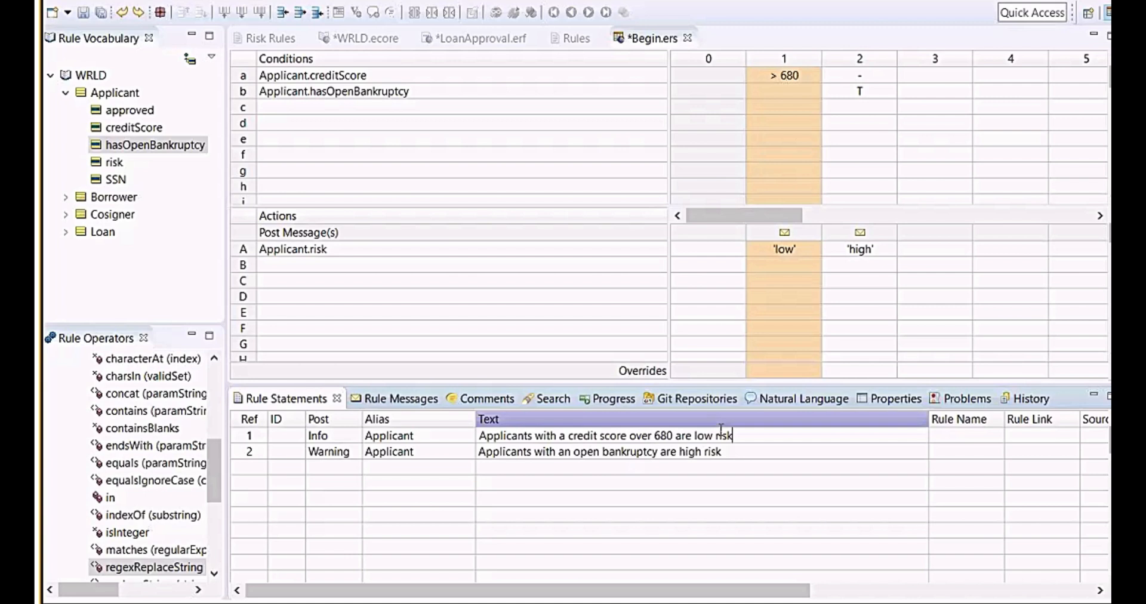
key(Return)
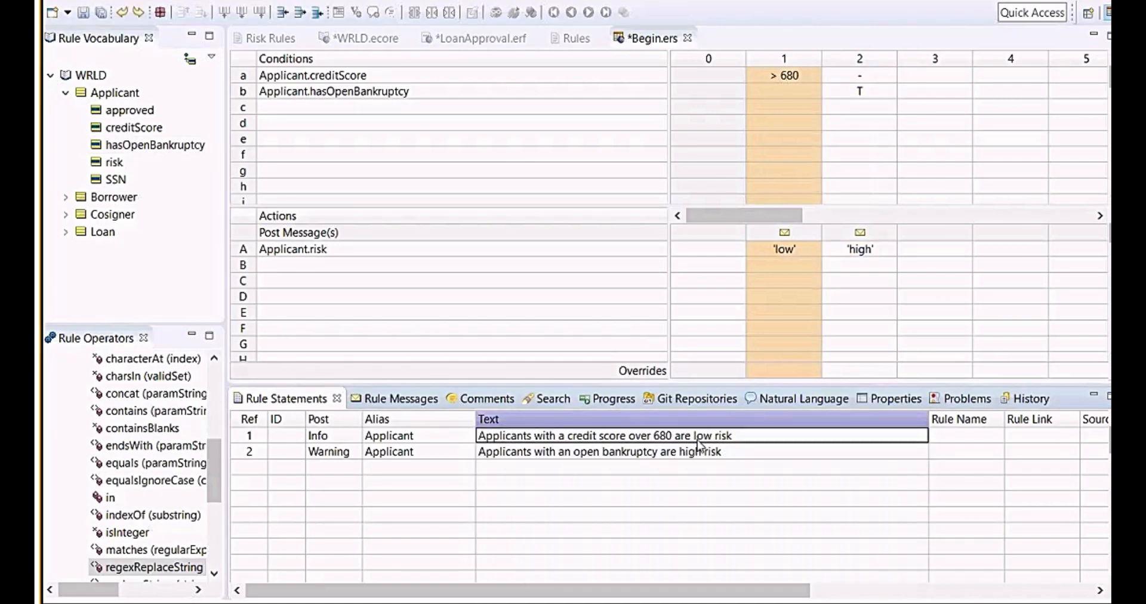
drag(692, 435, 804, 434)
click(166, 248)
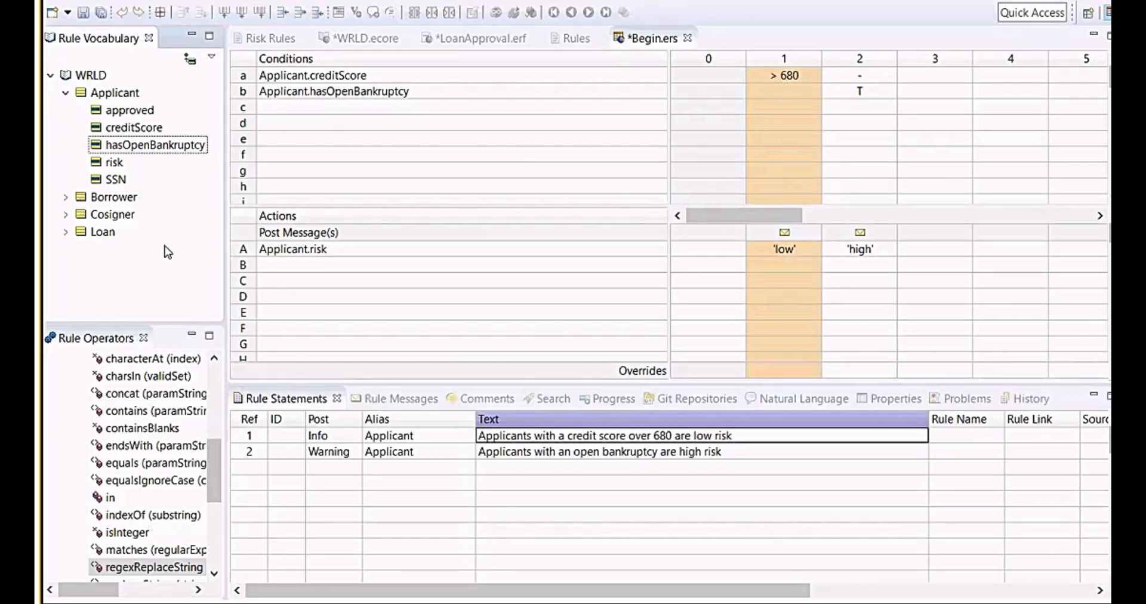
Insert the Applicant.risk attribute at the end of the first rule statement's text.
drag(113, 162, 690, 430)
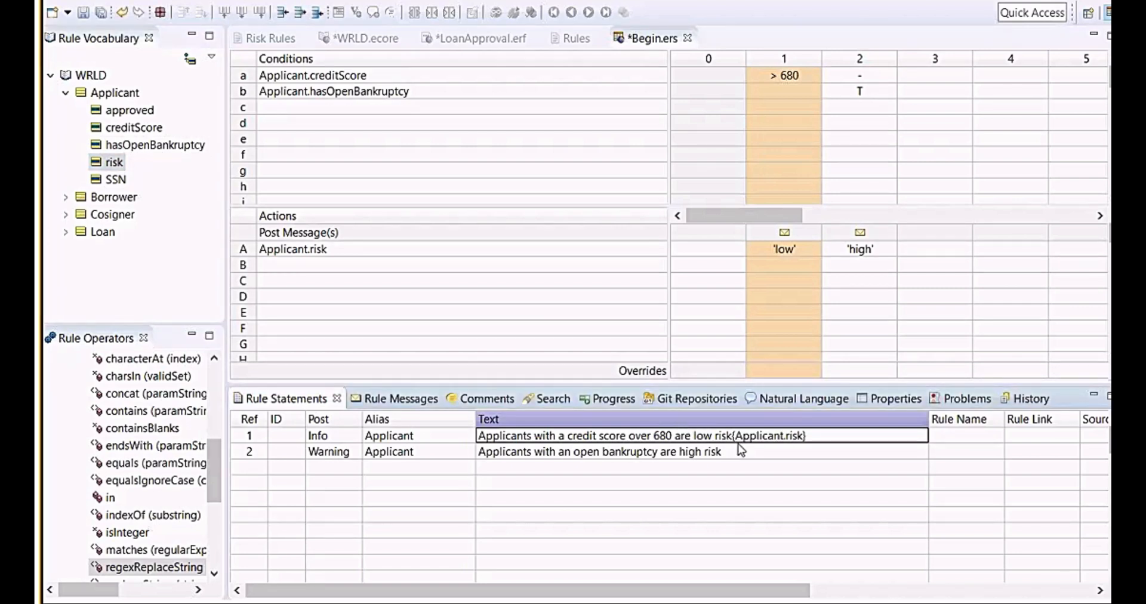
key(Return)
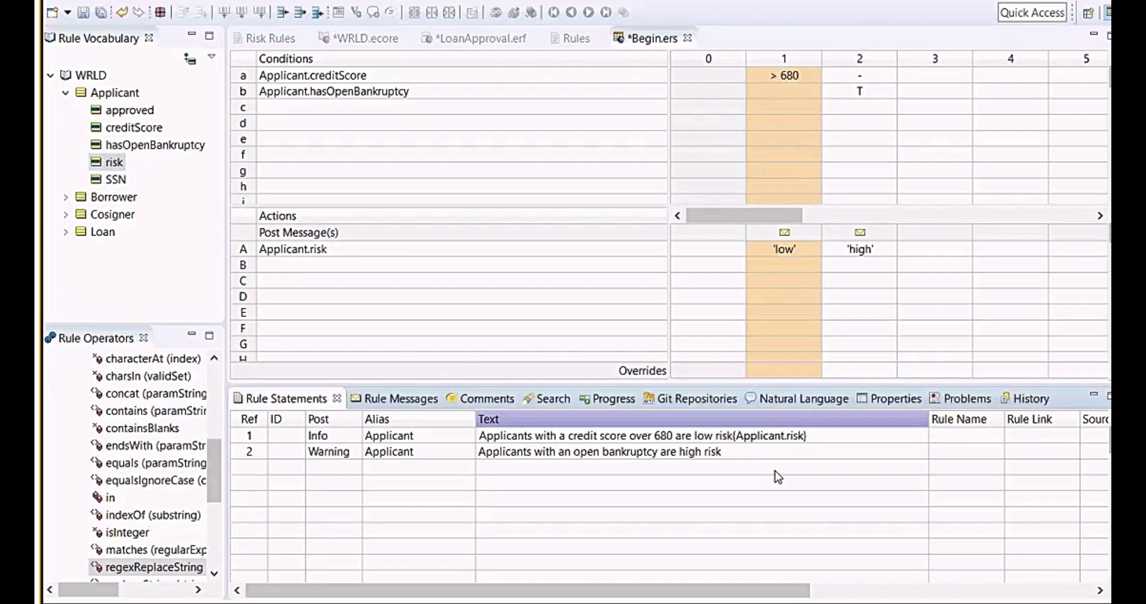
click(719, 450)
click(594, 484)
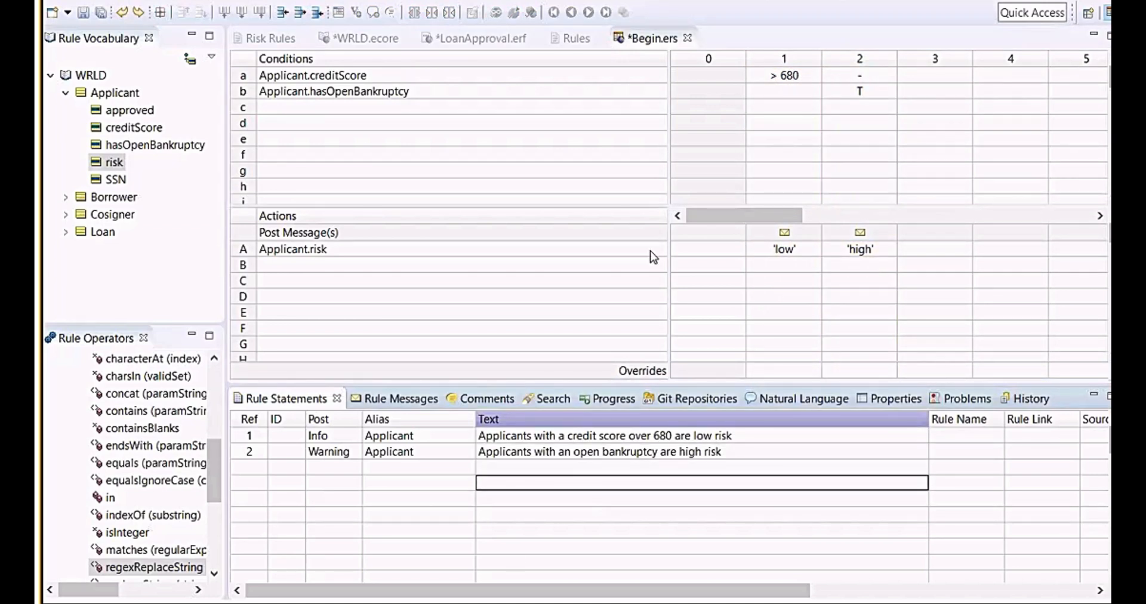
Examine which rule statements are linked to the condition and action cells of rule columns 1 and 2.
click(619, 170)
click(579, 139)
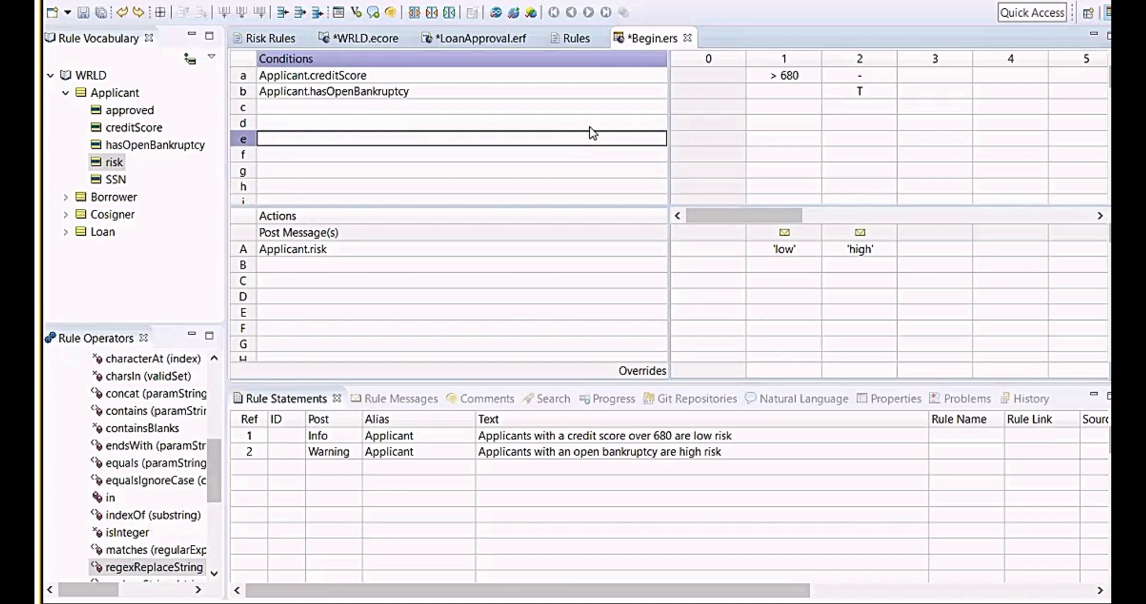
key(Up)
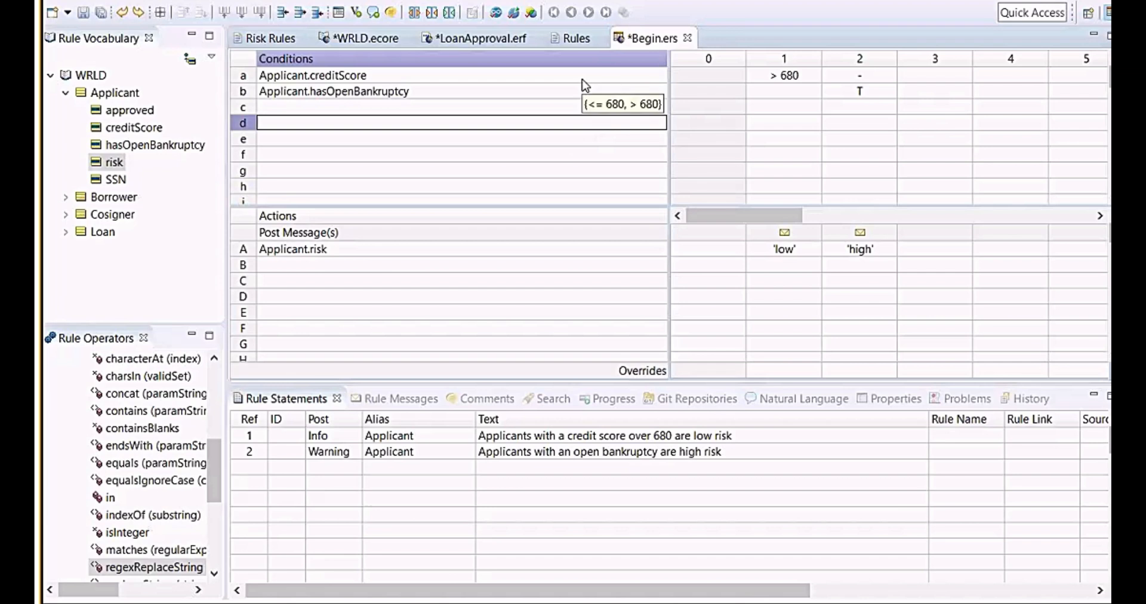
click(468, 80)
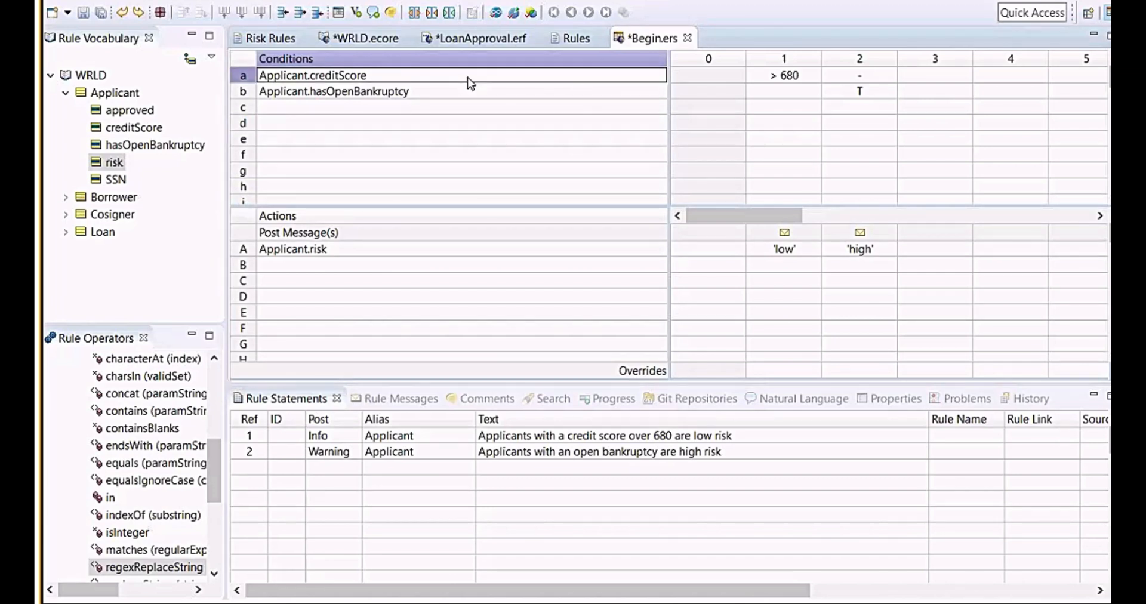
click(421, 172)
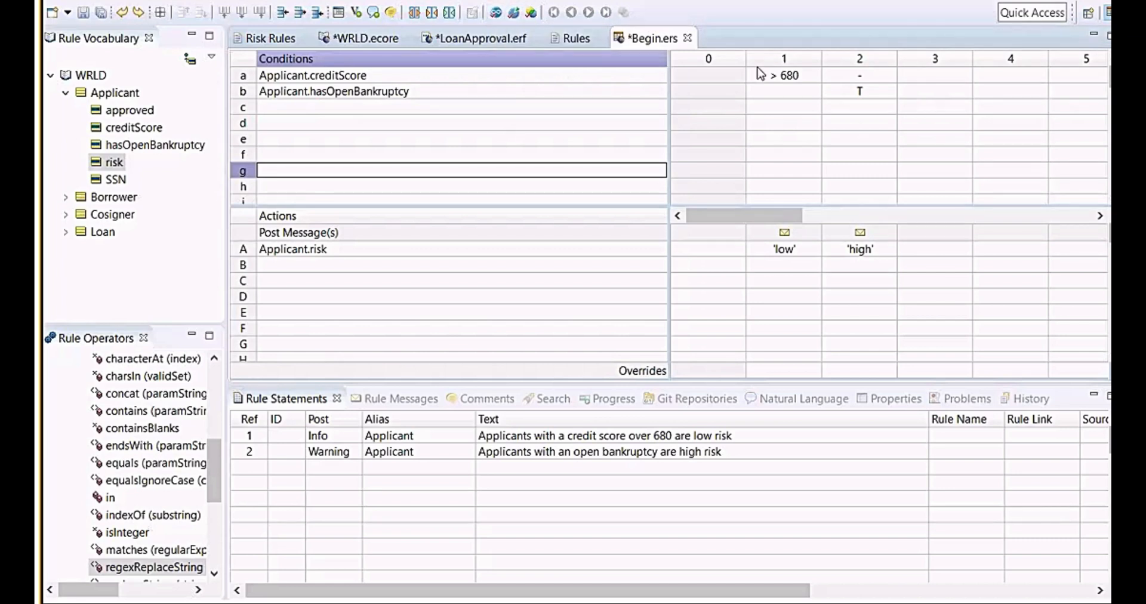
click(789, 237)
click(790, 243)
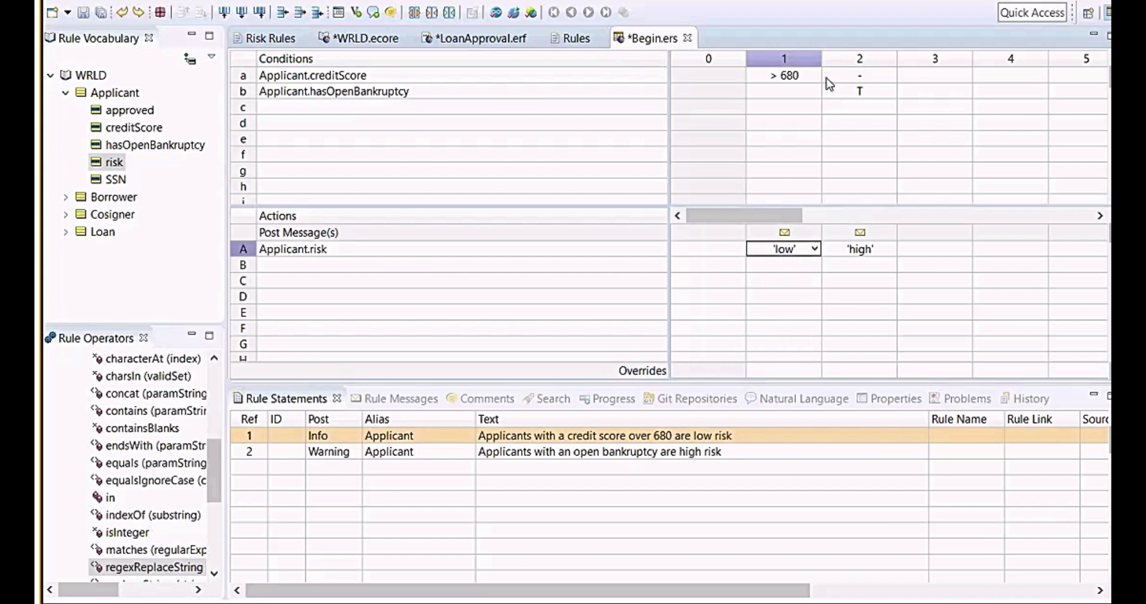
click(881, 77)
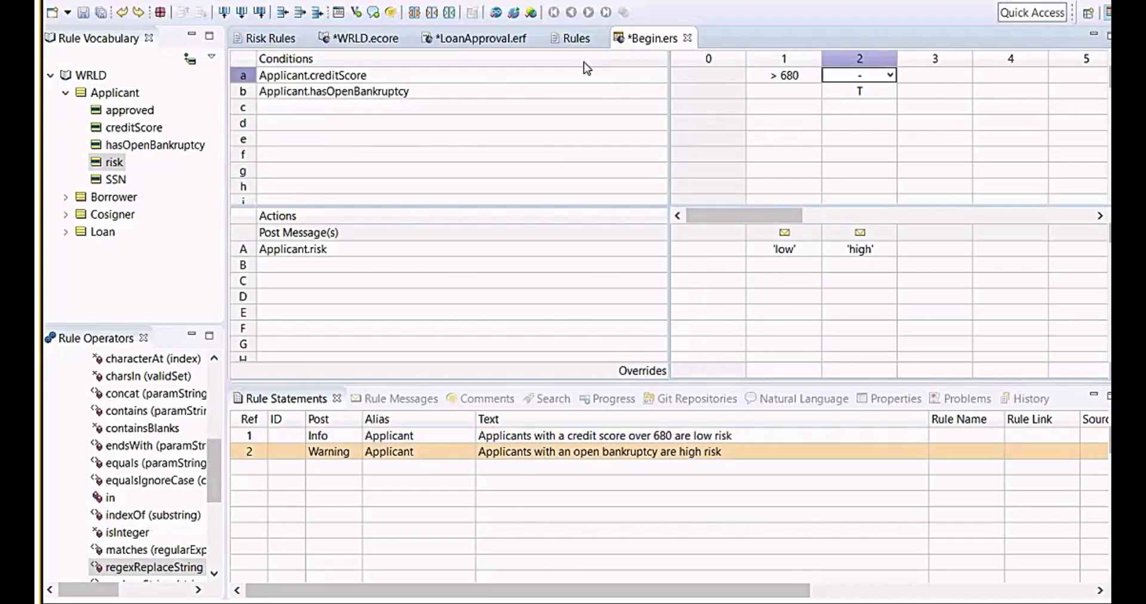
Check the rulesheet for logical loops and close the result.
click(495, 13)
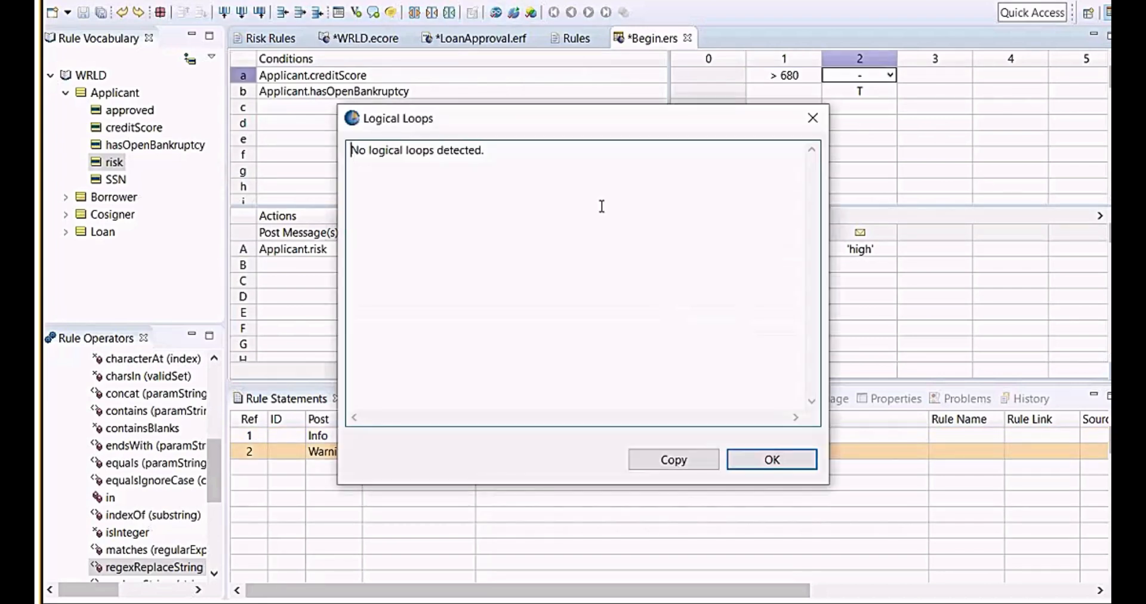
click(753, 457)
click(532, 264)
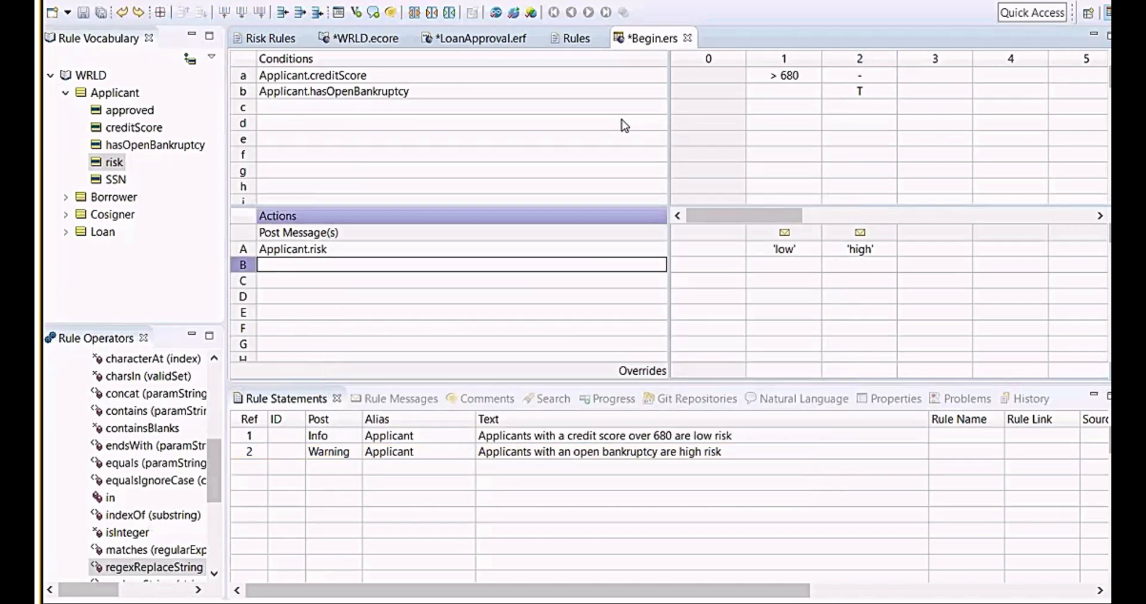
Run the completeness check to add the missing rule column and close the message.
click(514, 13)
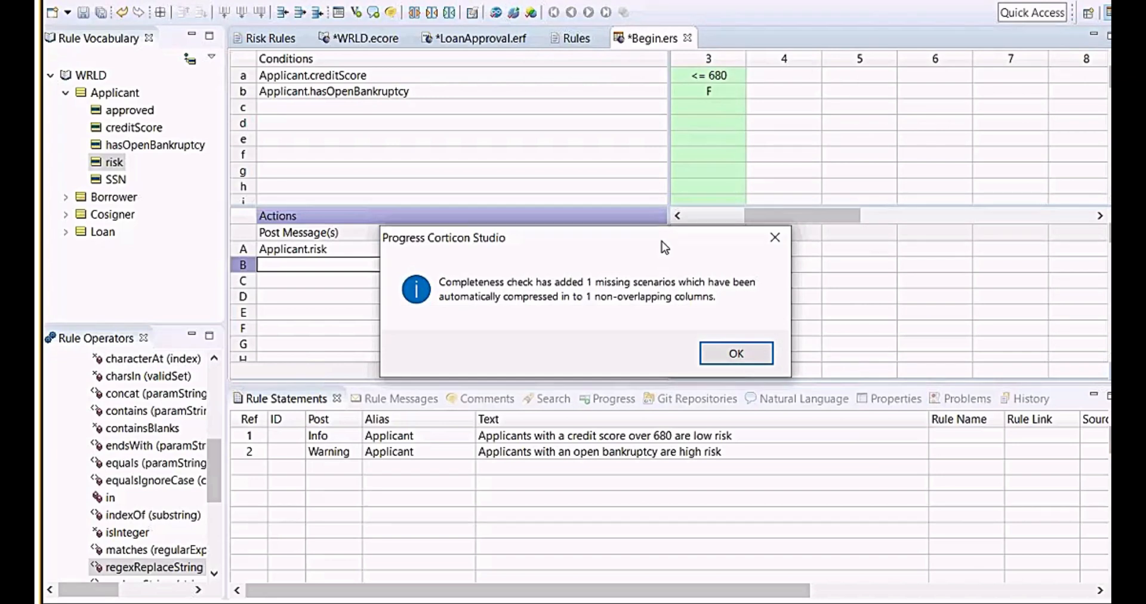
drag(662, 241, 419, 127)
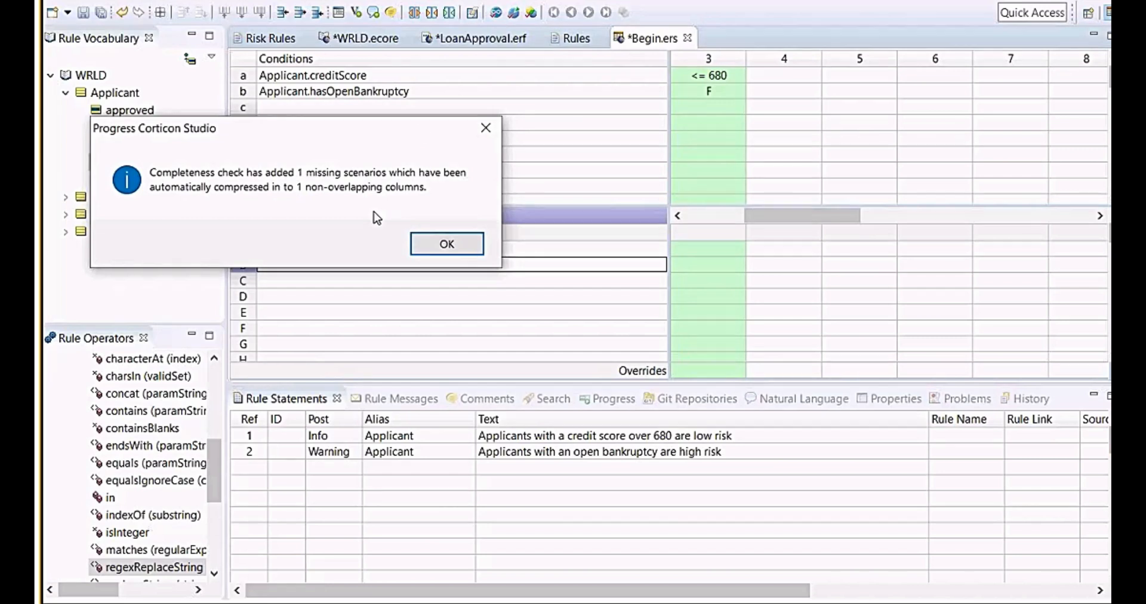
click(445, 245)
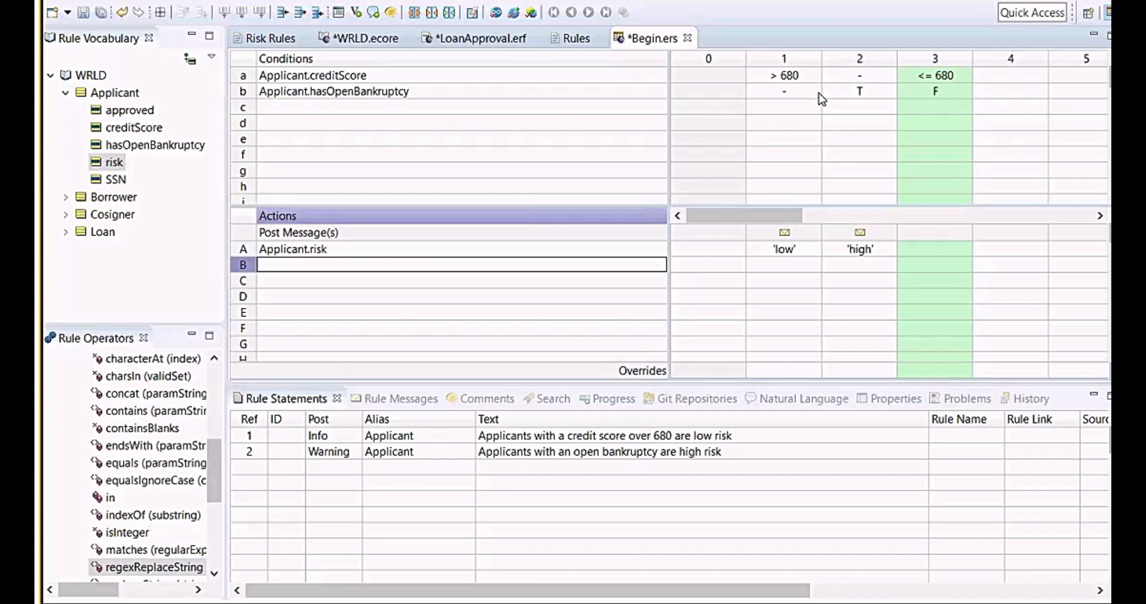
Set the risk action of the new rule column 3 to 'medium'.
click(784, 82)
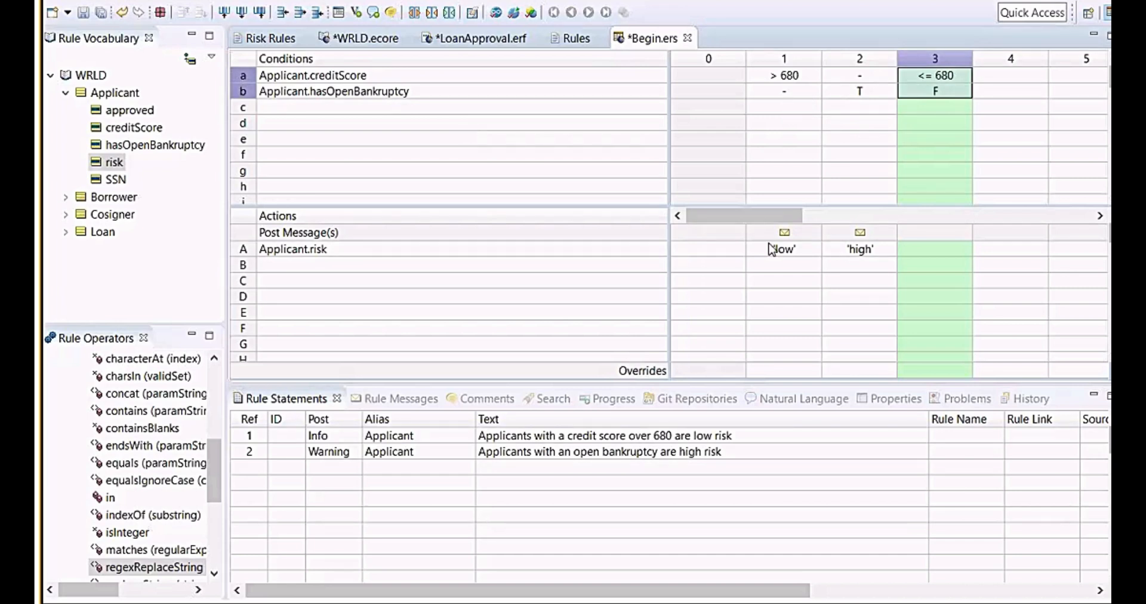
click(778, 111)
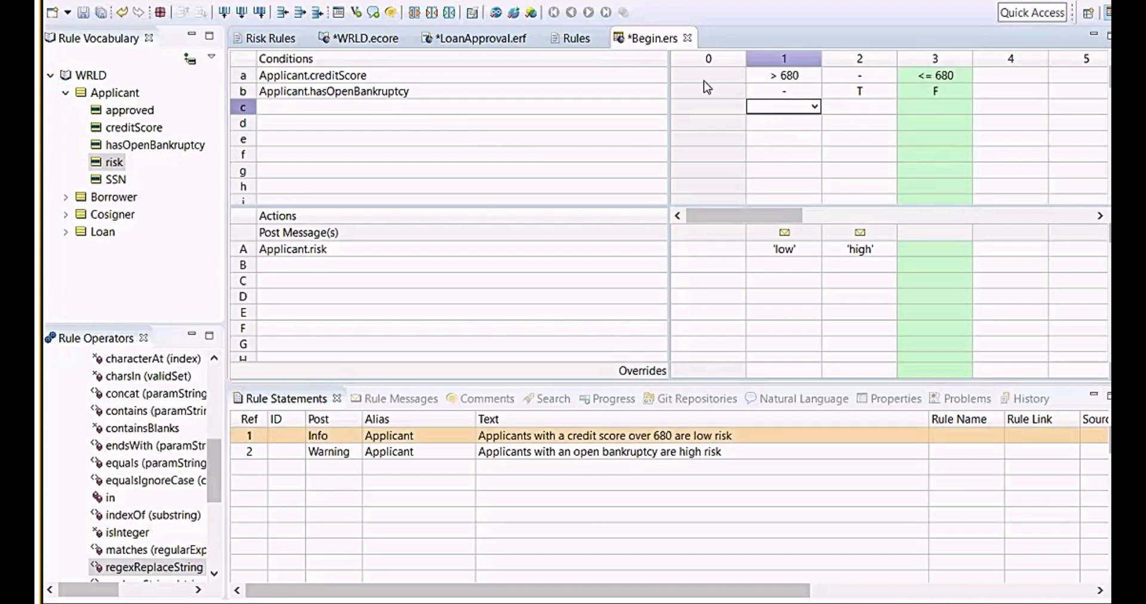
click(947, 93)
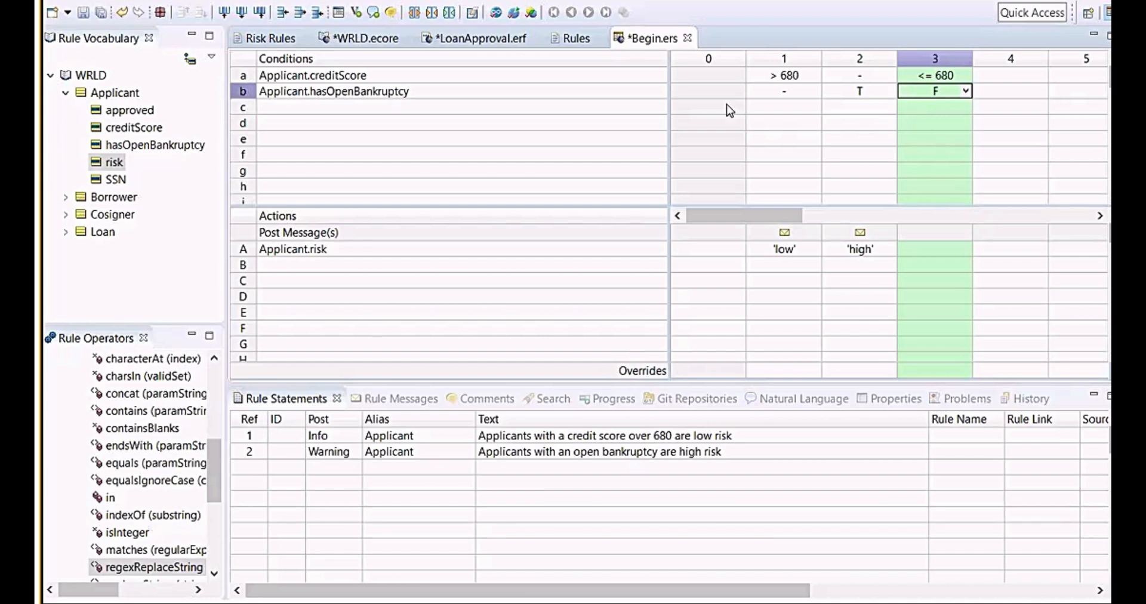
click(933, 246)
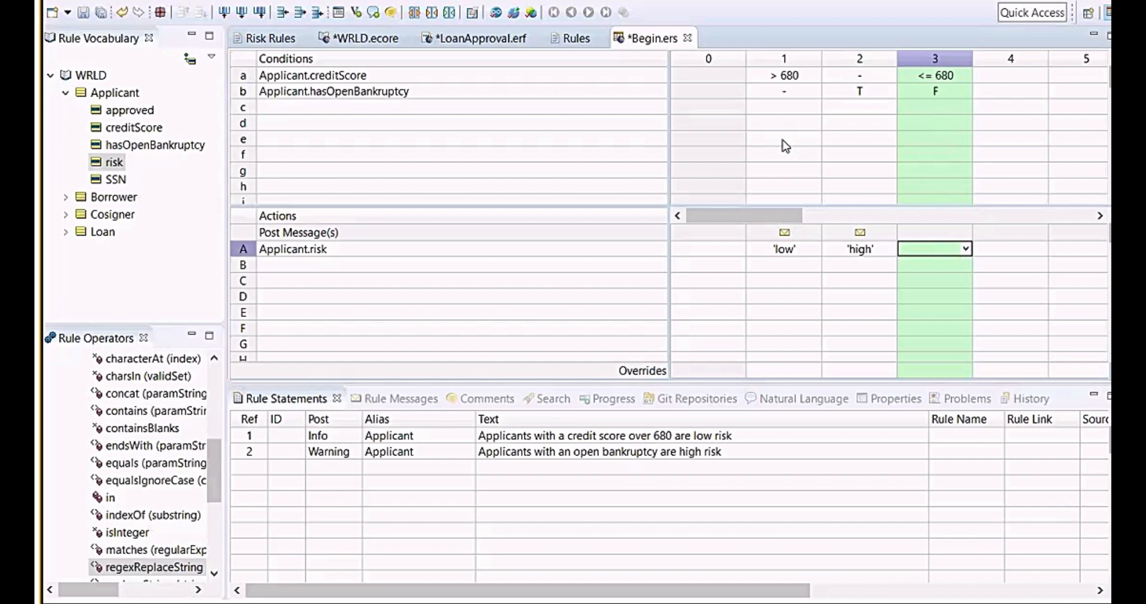
text('medium')
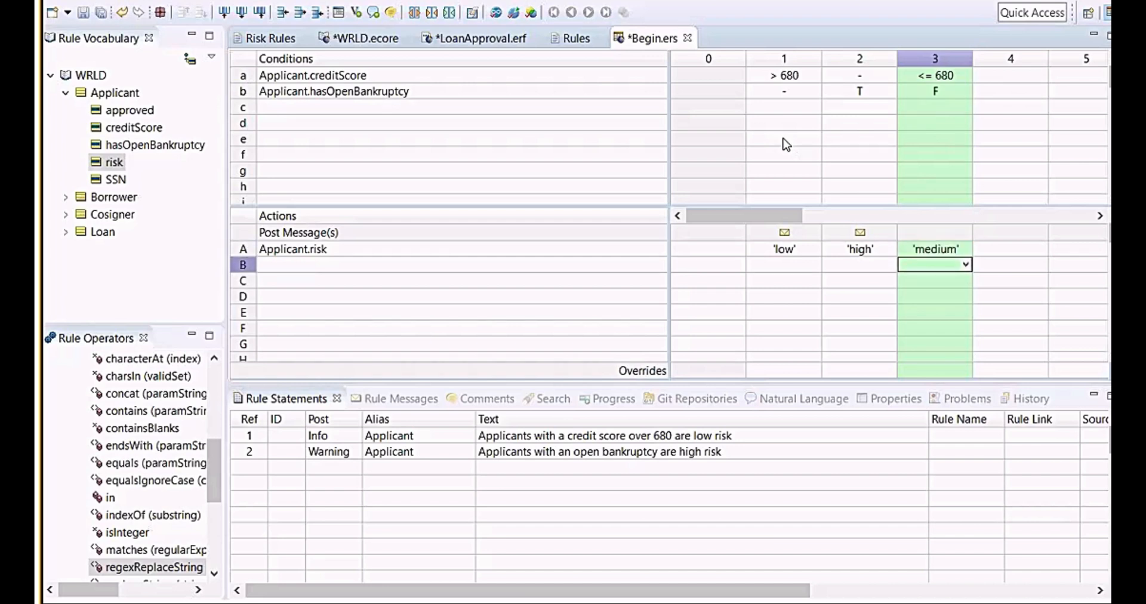
Run the completeness check on the rulesheet again and close the message.
click(783, 123)
click(512, 16)
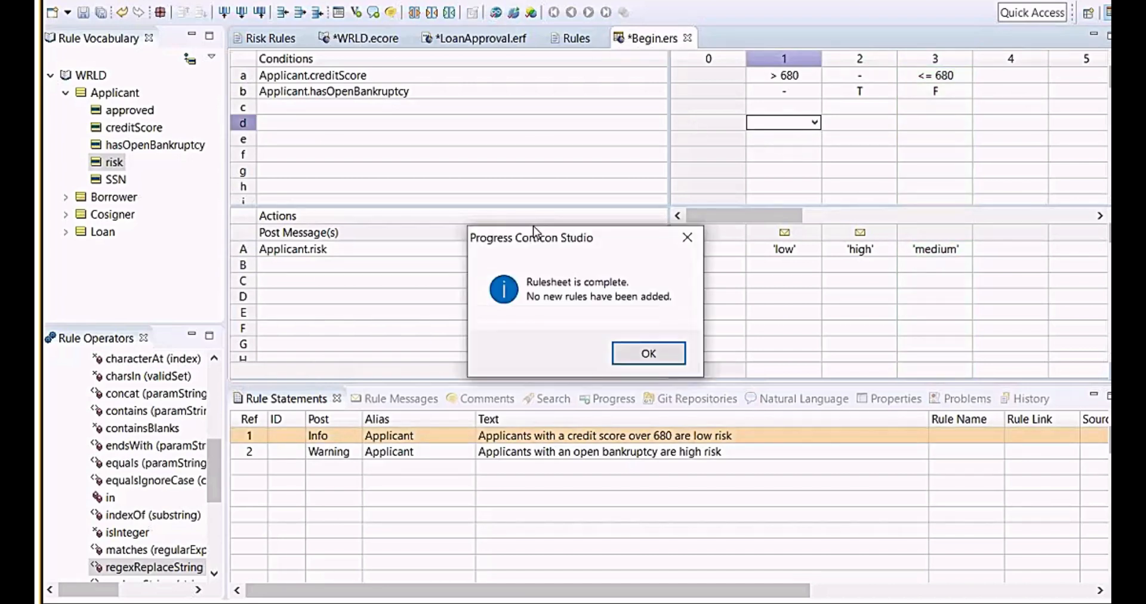
click(640, 360)
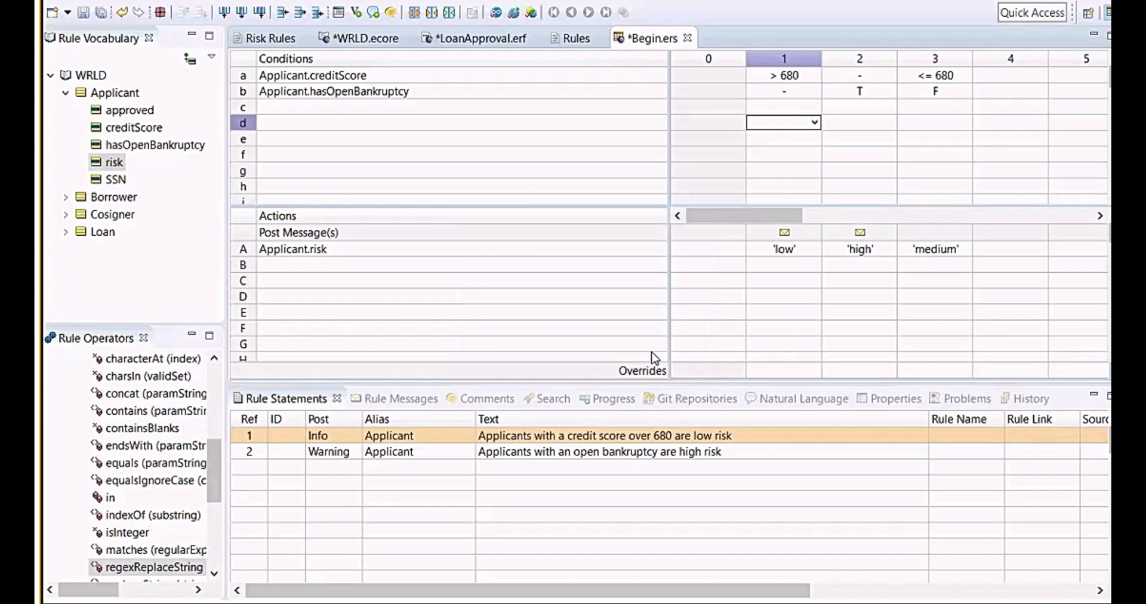
Check the rulesheet for conflicts and close the result.
click(591, 327)
click(531, 12)
drag(604, 247, 609, 64)
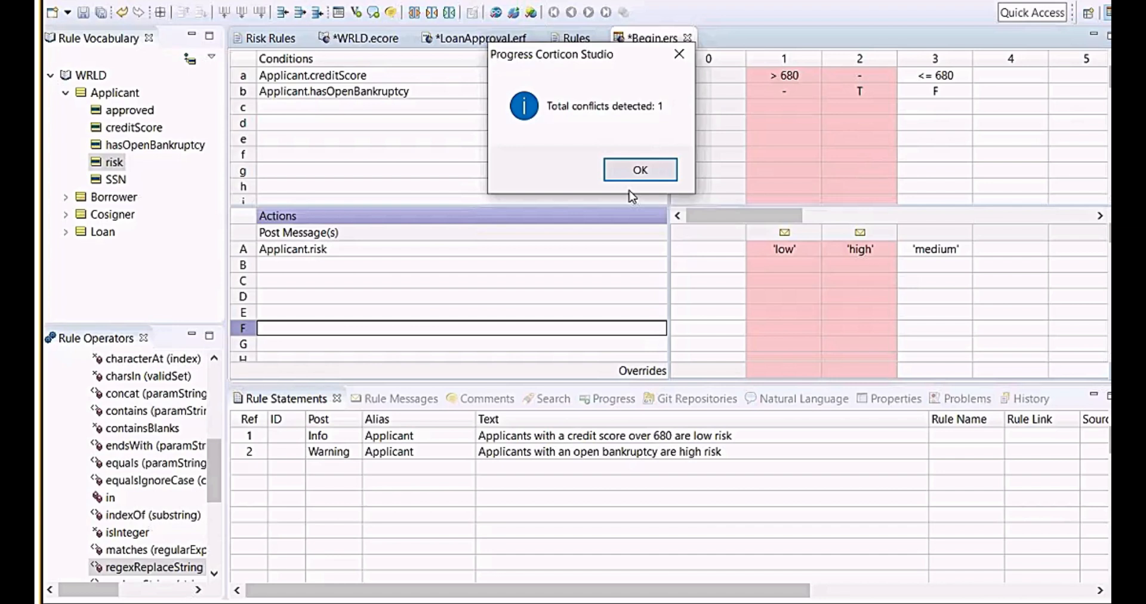
click(640, 171)
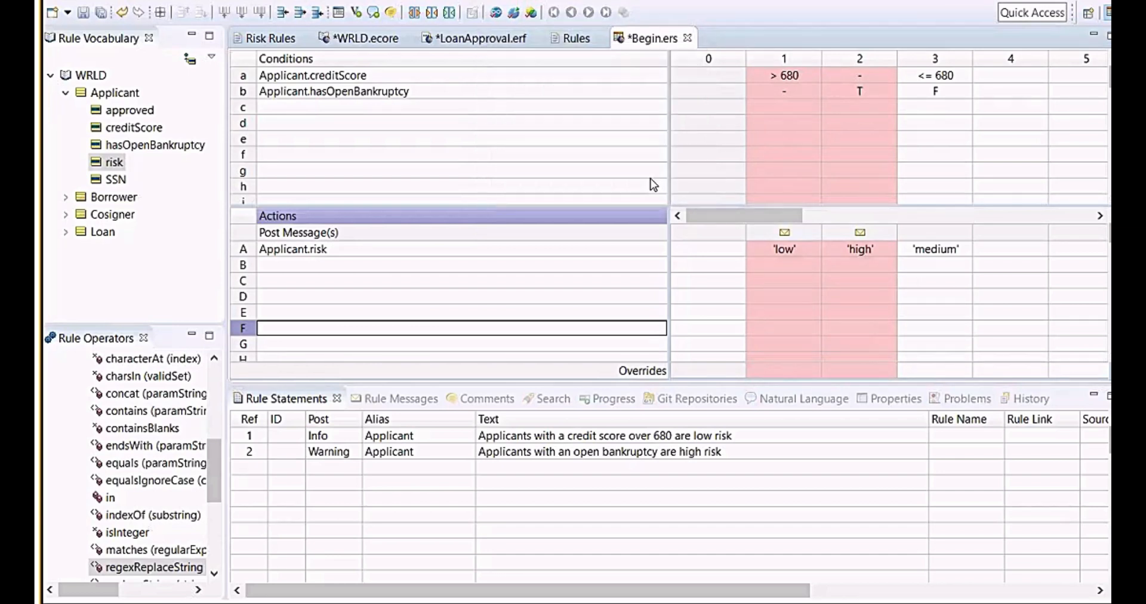
Clear the conflict highlighting from the rule columns.
drag(668, 190, 560, 204)
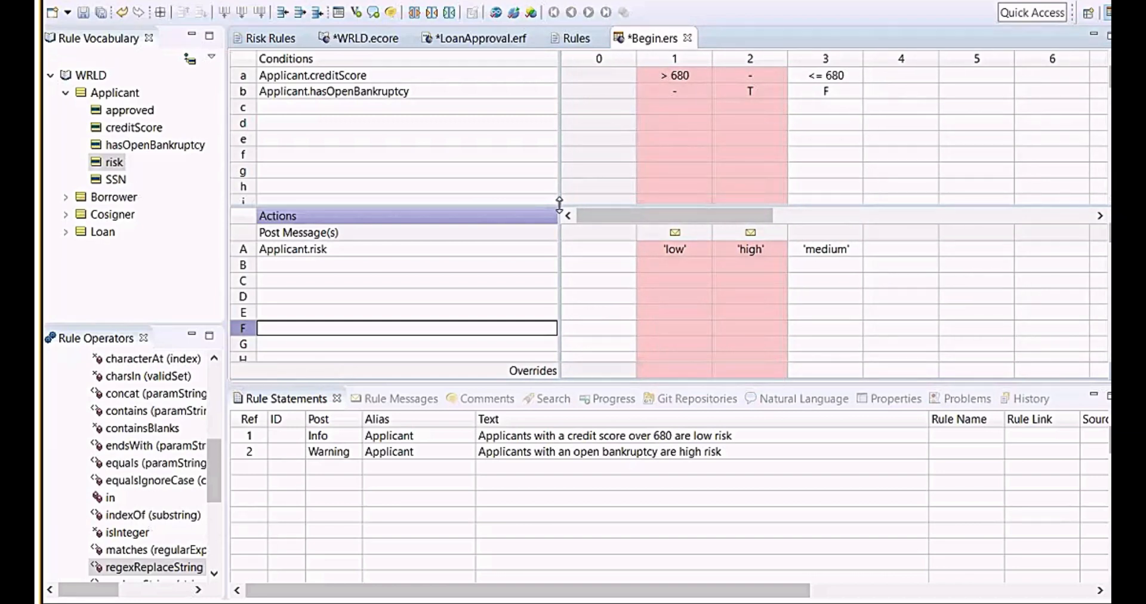
click(416, 12)
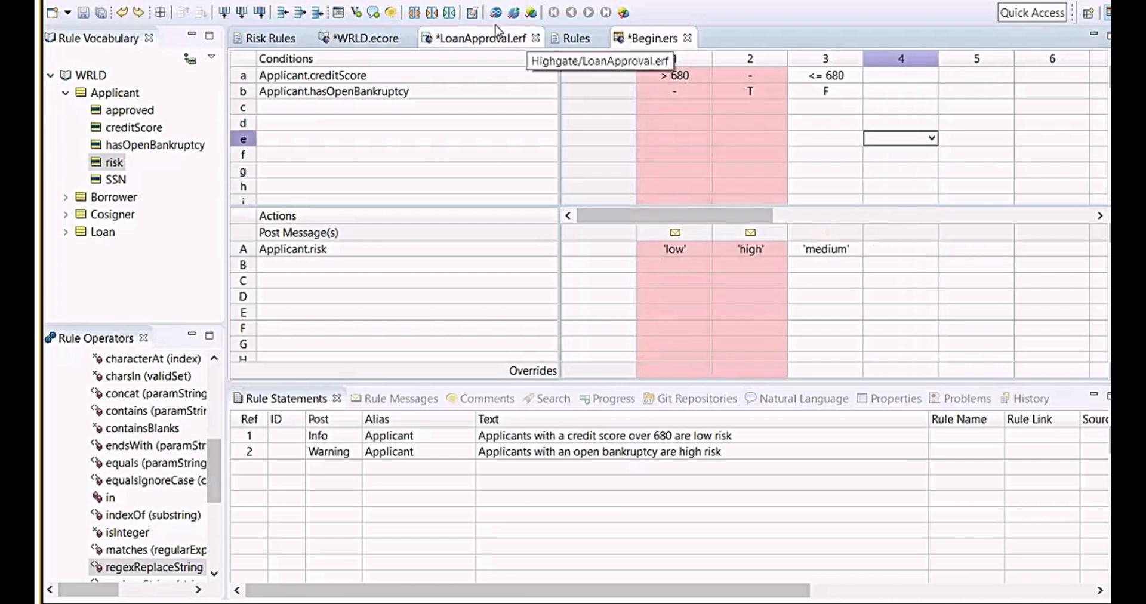
click(473, 14)
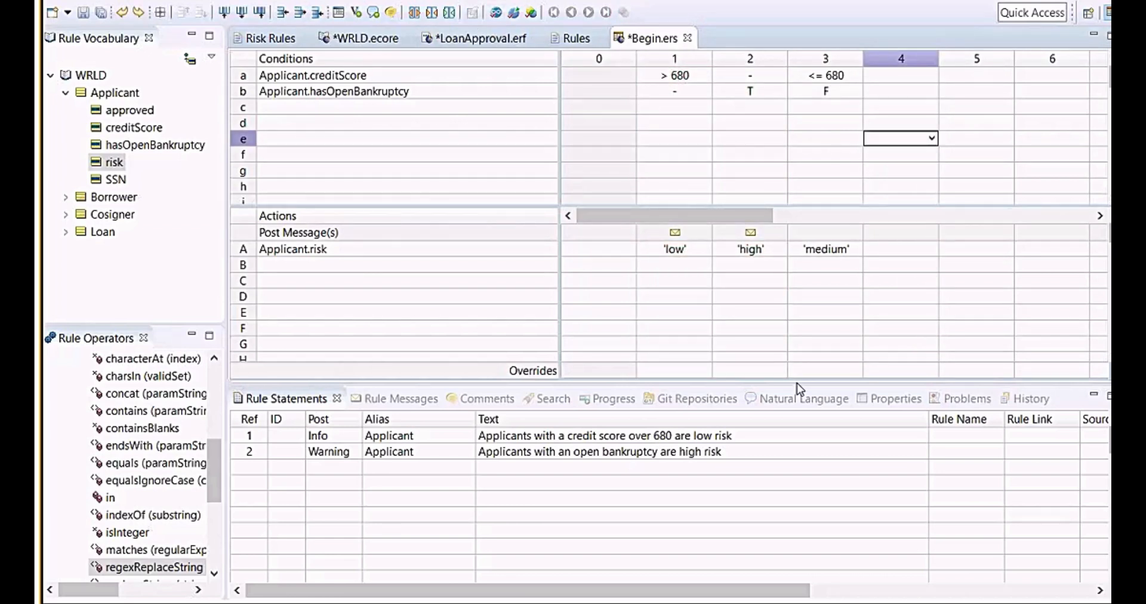
Set rule column 2 to override rule column 1.
click(771, 371)
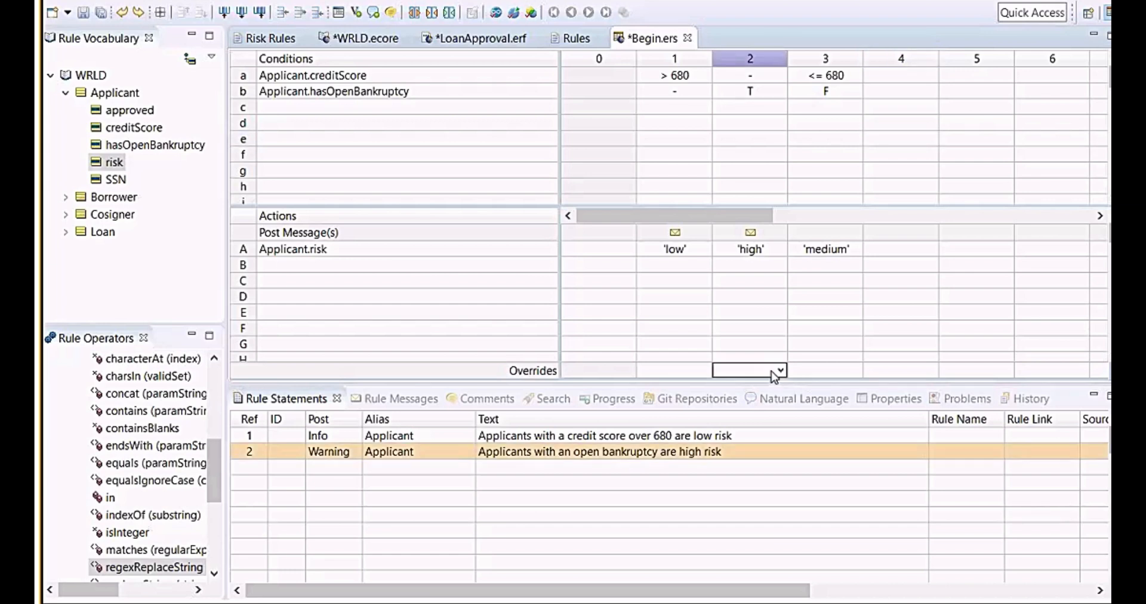
click(781, 371)
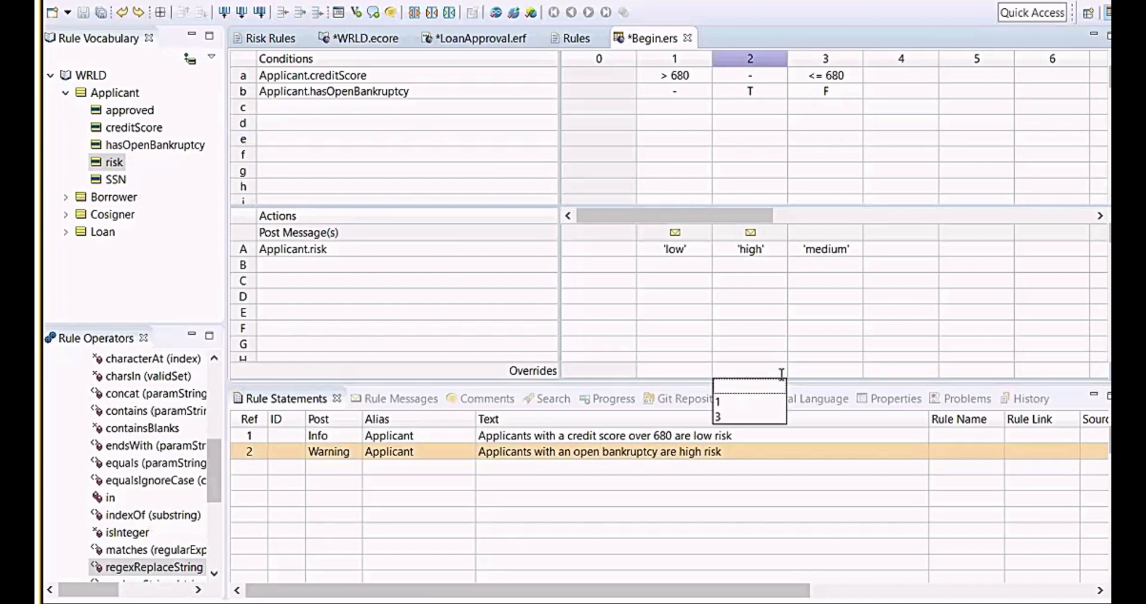
click(718, 402)
Check the rulesheet for conflicts again and close the result.
click(531, 12)
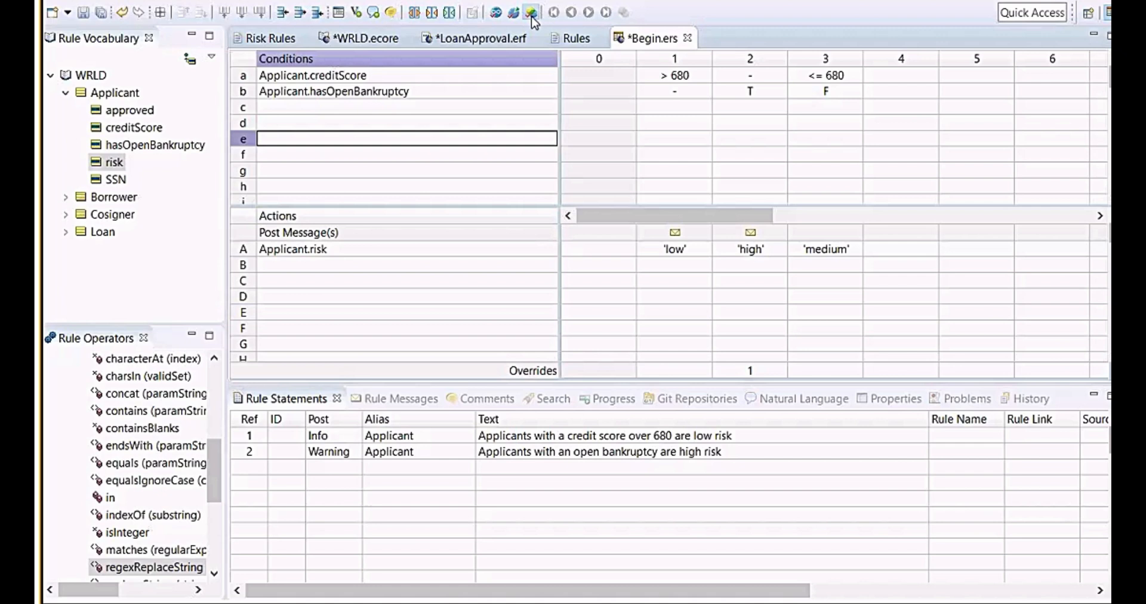
click(625, 353)
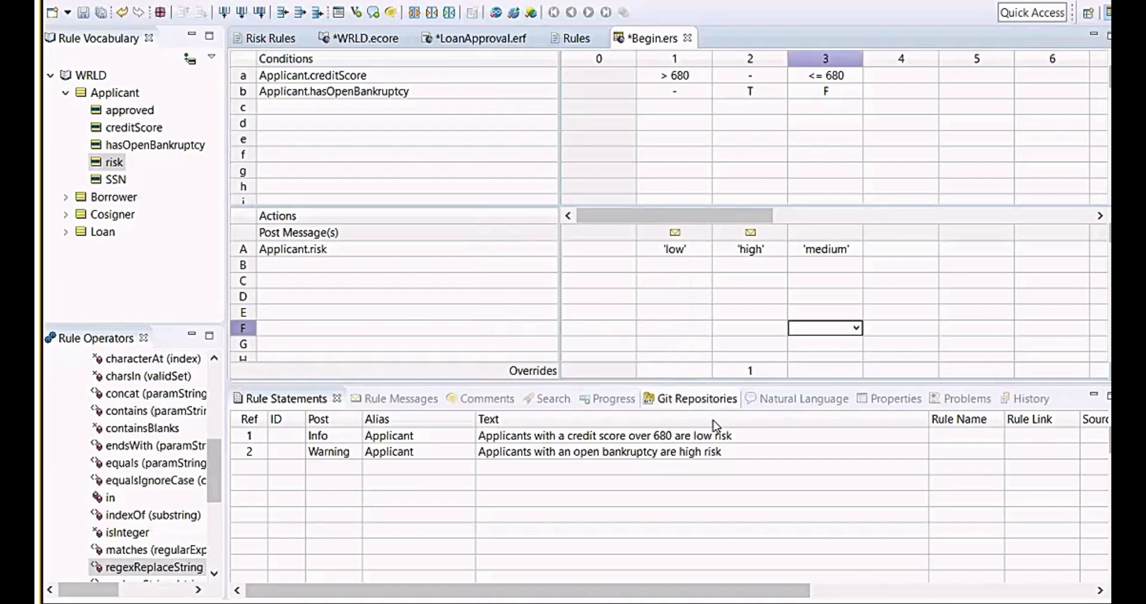
click(664, 481)
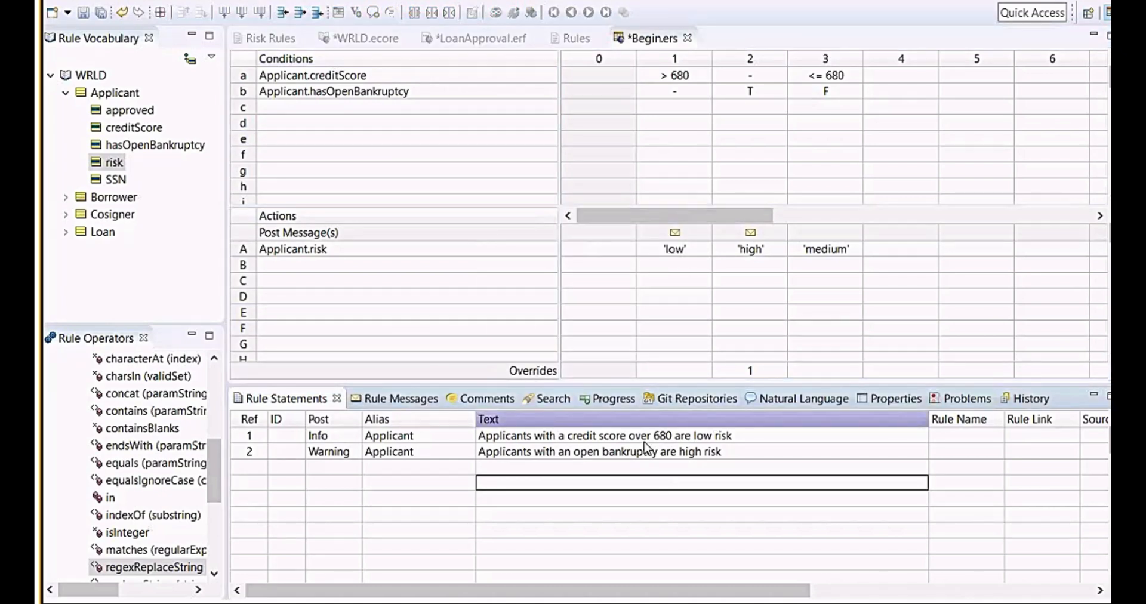